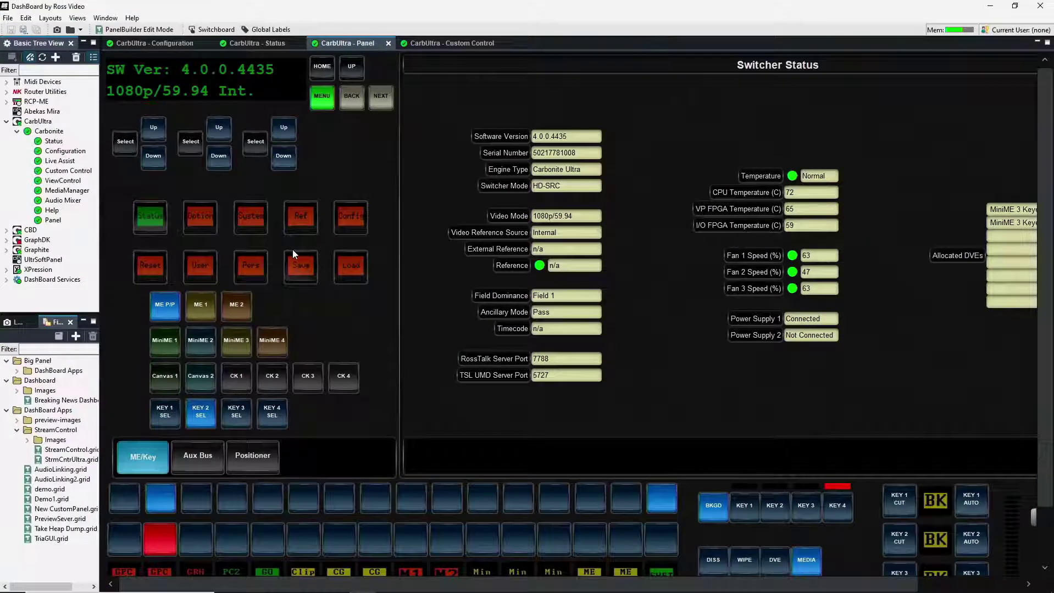
- Run ipconfig in Command Prompt to read IPv4 10.0.1.20, then go back to the full-screen switcher panel
{"action": "left_click", "coordinate": [151, 584]}
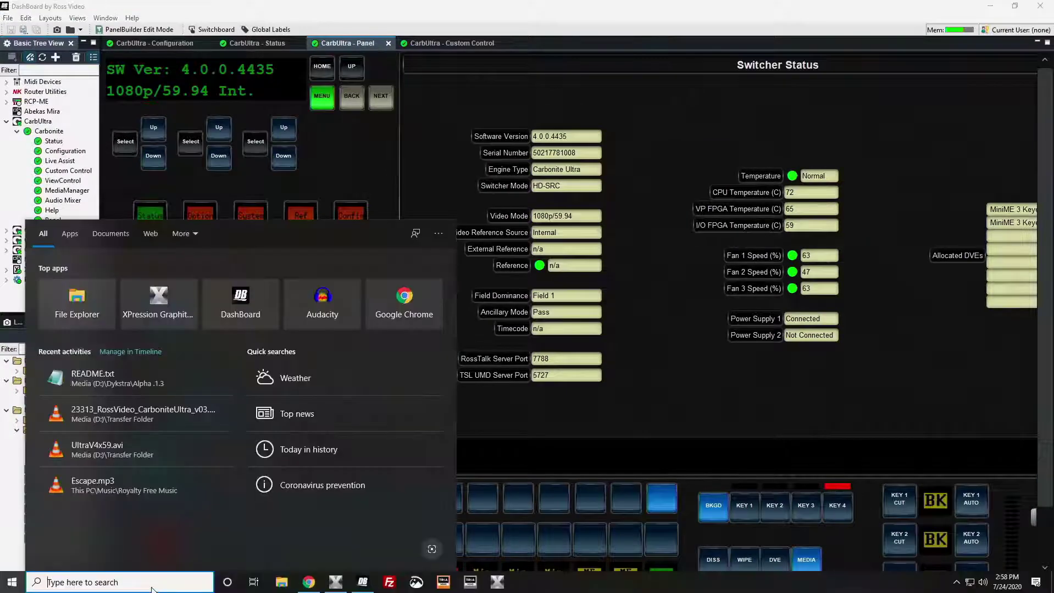
{"action": "type", "text": "cmd"}
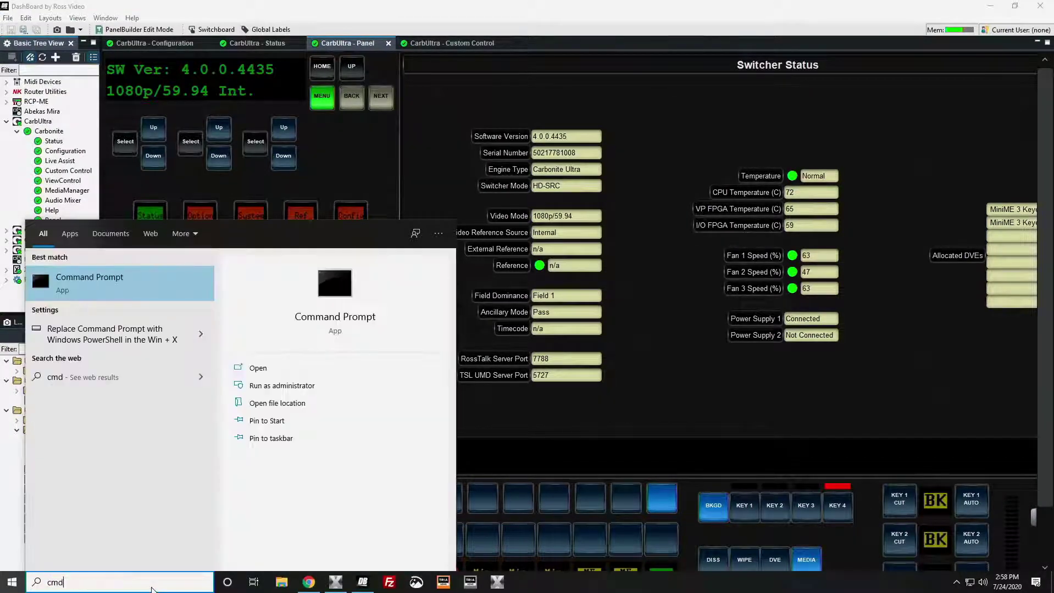
{"action": "key", "text": "Return"}
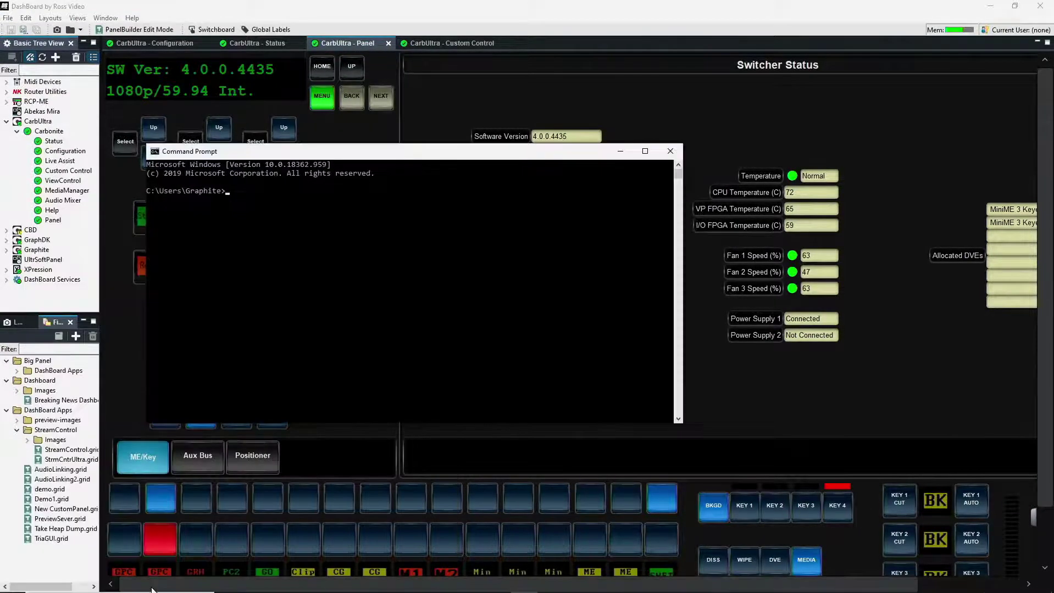
{"action": "type", "text": "ipconfig"}
{"action": "key", "text": "Return"}
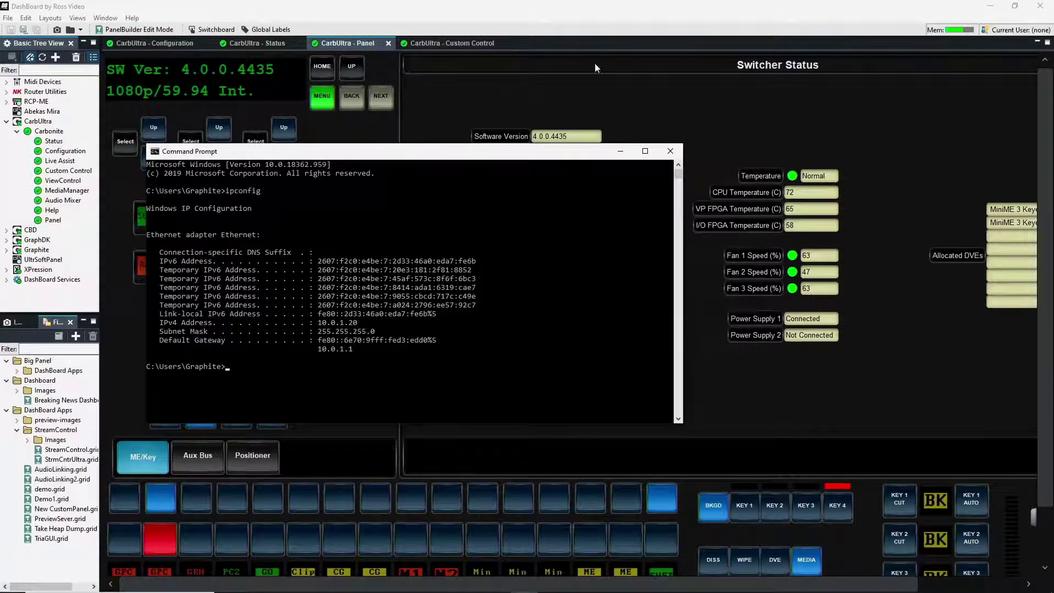
{"action": "left_click", "coordinate": [590, 85]}
{"action": "key", "text": "F11"}
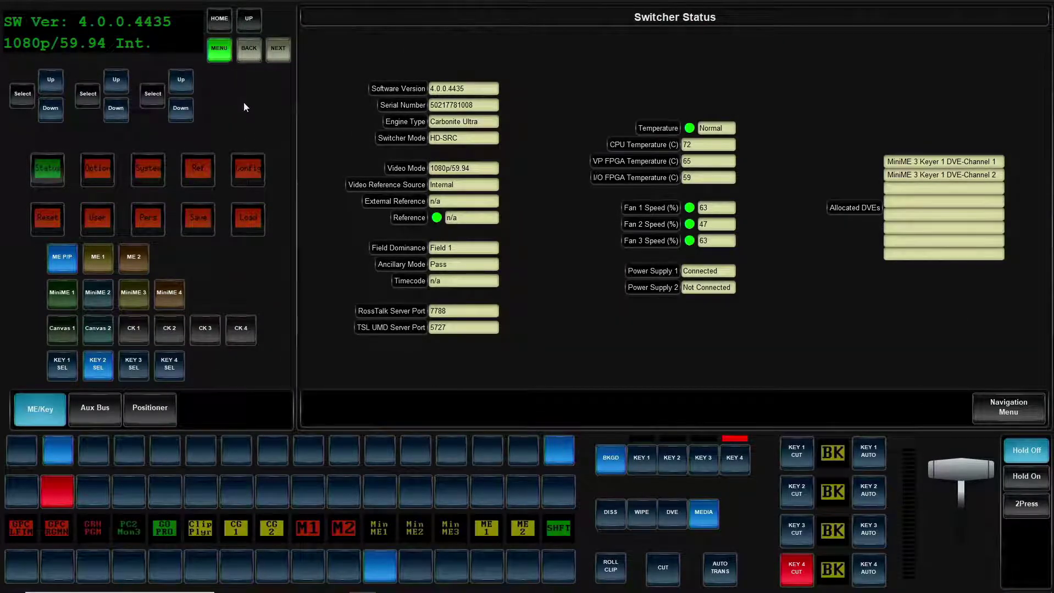
- Open System > Device Config and step past 4-ultrix_1.0 and SP-PBusII_1.0 to <new> Add
{"action": "left_click", "coordinate": [147, 172]}
{"action": "left_click", "coordinate": [278, 51]}
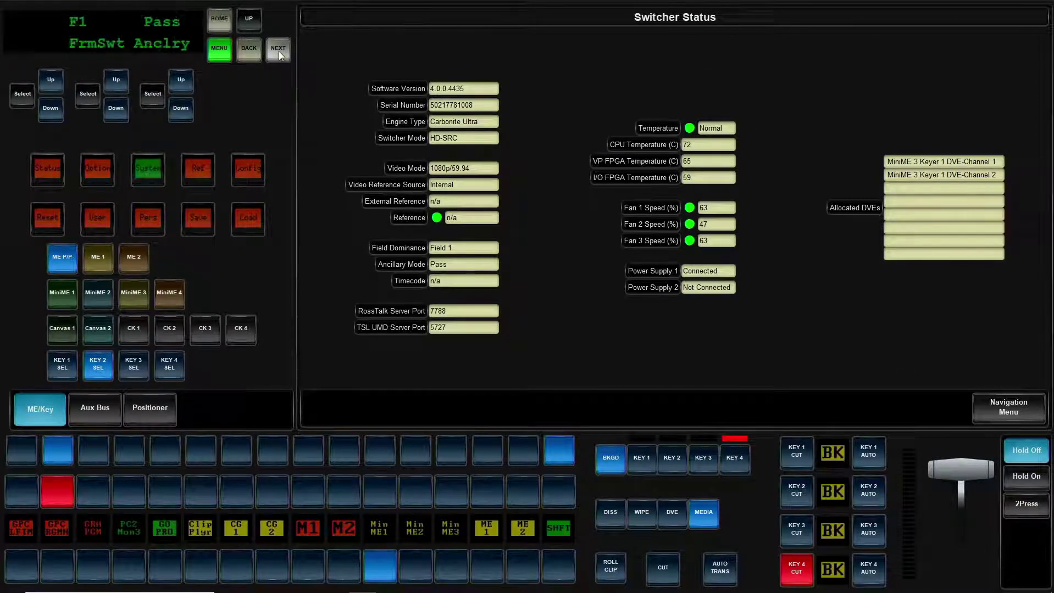
{"action": "left_click", "coordinate": [278, 51]}
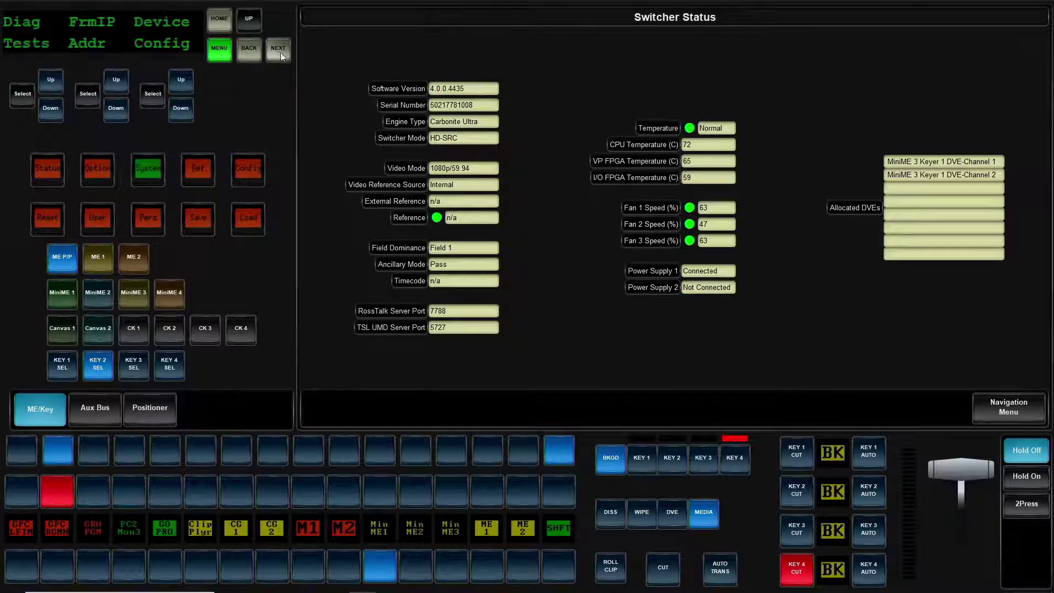
{"action": "left_click", "coordinate": [155, 93]}
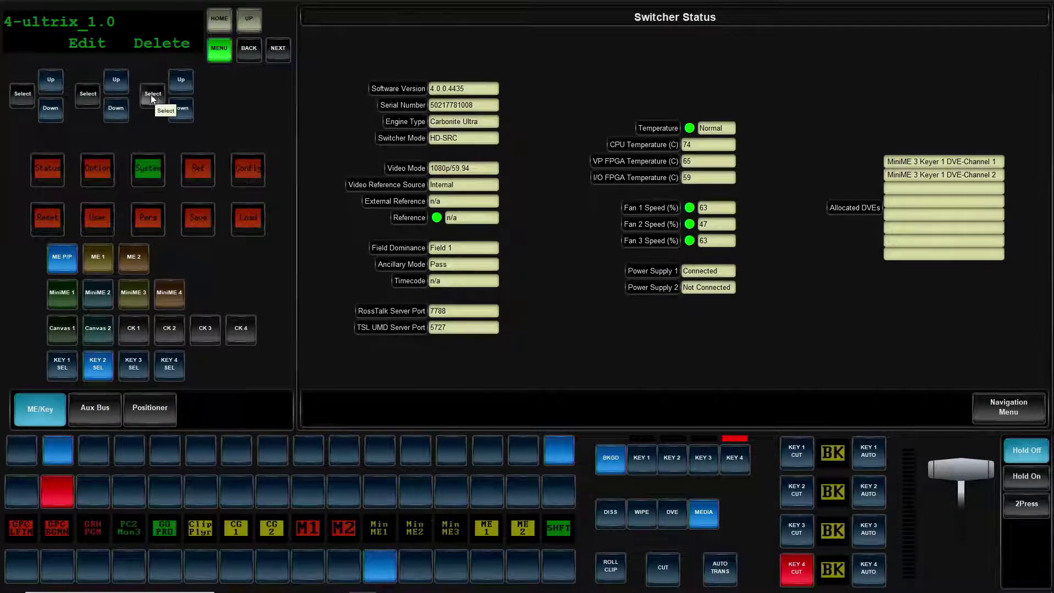
{"action": "left_click", "coordinate": [52, 111]}
{"action": "left_click", "coordinate": [52, 112]}
{"action": "left_click", "coordinate": [55, 85]}
{"action": "left_click", "coordinate": [55, 85]}
{"action": "left_click", "coordinate": [61, 112]}
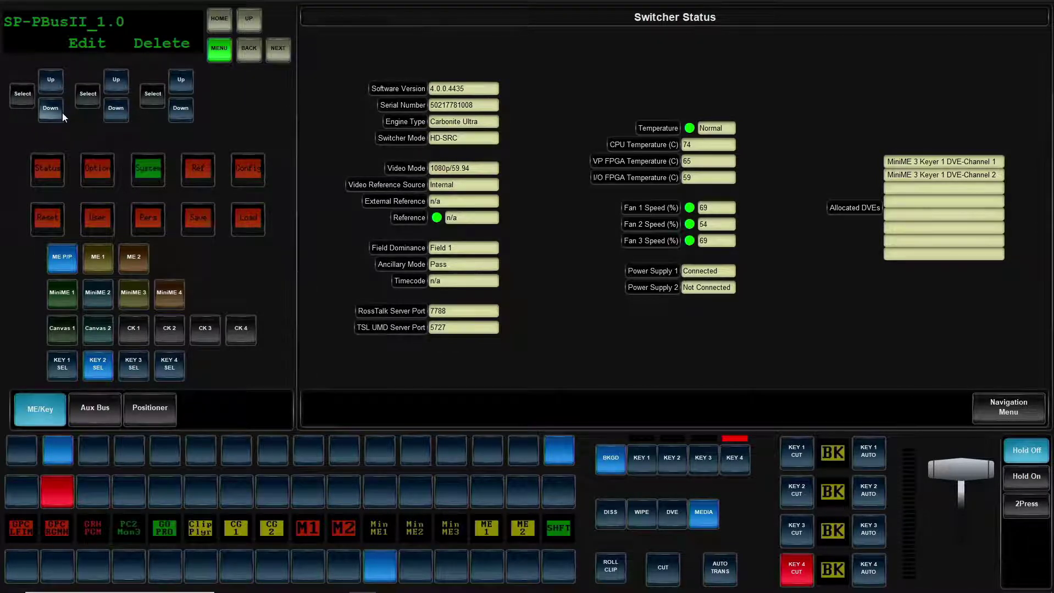
{"action": "left_click", "coordinate": [62, 112]}
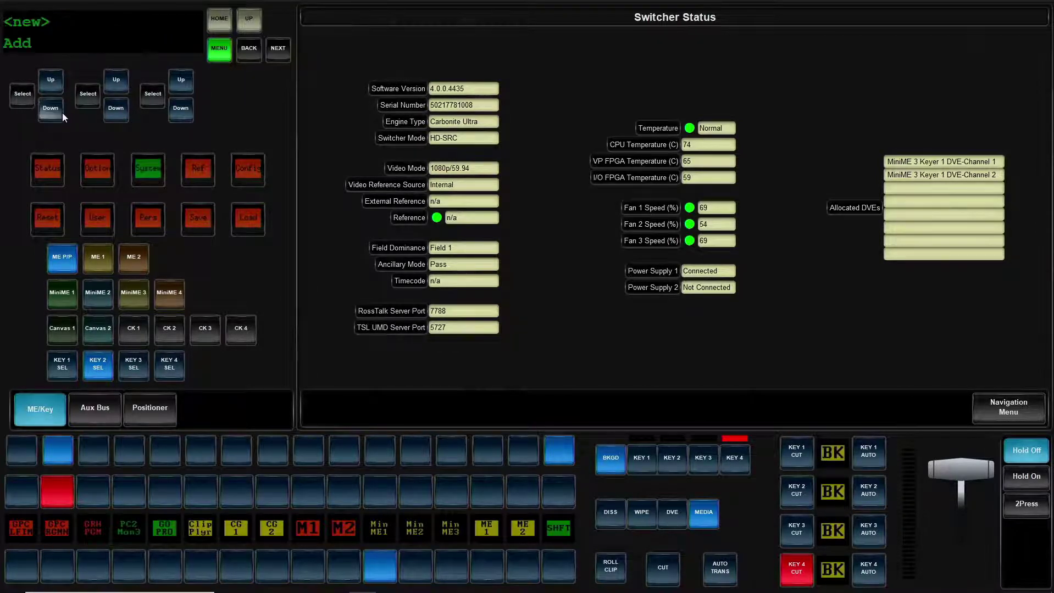
- Start a new device entry, leaving its slot at 0
{"action": "left_click", "coordinate": [22, 99]}
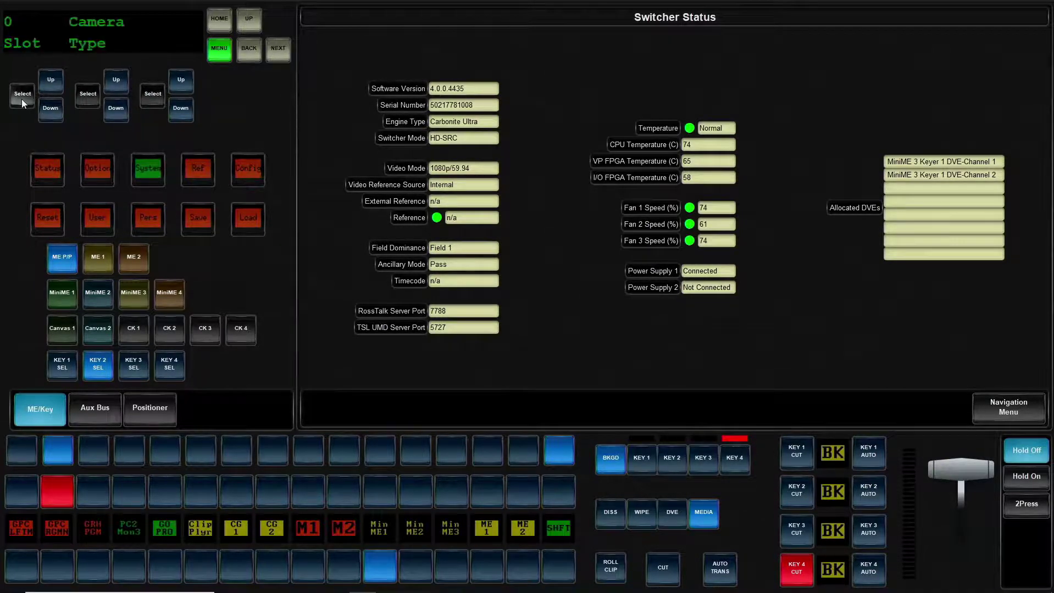
{"action": "left_click", "coordinate": [46, 80]}
{"action": "left_click", "coordinate": [47, 80]}
{"action": "left_click", "coordinate": [46, 80]}
{"action": "left_click", "coordinate": [46, 80]}
{"action": "left_click", "coordinate": [46, 81]}
{"action": "left_click", "coordinate": [47, 80]}
{"action": "left_click", "coordinate": [46, 80]}
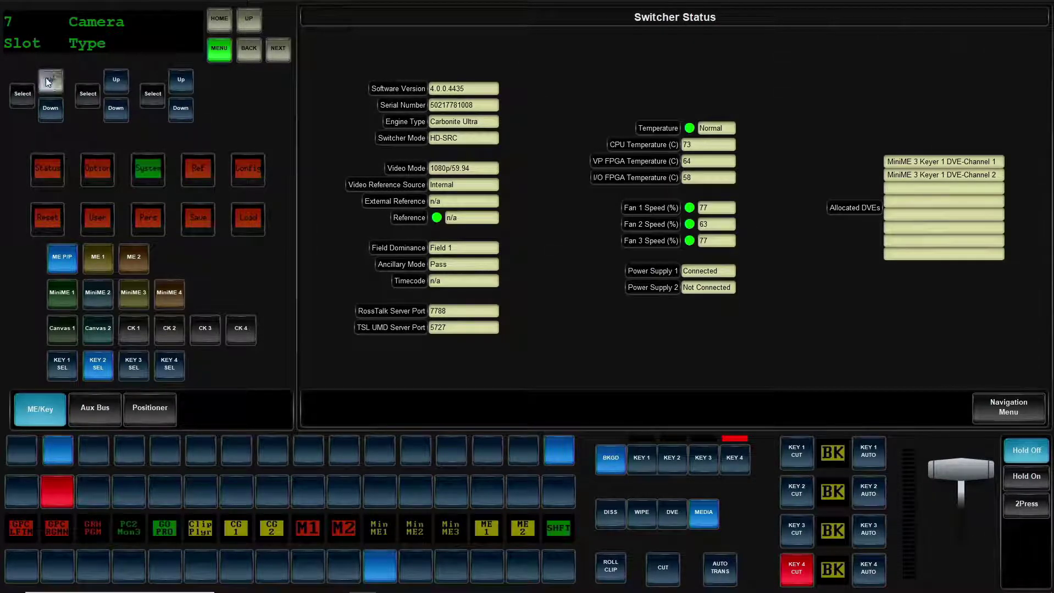
{"action": "left_click", "coordinate": [53, 110]}
{"action": "left_click", "coordinate": [52, 110]}
{"action": "left_click", "coordinate": [53, 110]}
{"action": "left_click", "coordinate": [52, 110]}
{"action": "left_click", "coordinate": [52, 110]}
{"action": "left_click", "coordinate": [53, 110]}
{"action": "left_click", "coordinate": [52, 110]}
- Set the new device's type to RossTalk
{"action": "left_click", "coordinate": [116, 79]}
{"action": "left_click", "coordinate": [116, 79]}
{"action": "left_click", "coordinate": [115, 79]}
{"action": "left_click", "coordinate": [115, 80]}
{"action": "left_click", "coordinate": [116, 79]}
{"action": "left_click", "coordinate": [116, 80]}
{"action": "left_click", "coordinate": [114, 109]}
{"action": "left_click", "coordinate": [113, 110]}
{"action": "left_click", "coordinate": [114, 110]}
{"action": "left_click", "coordinate": [115, 80]}
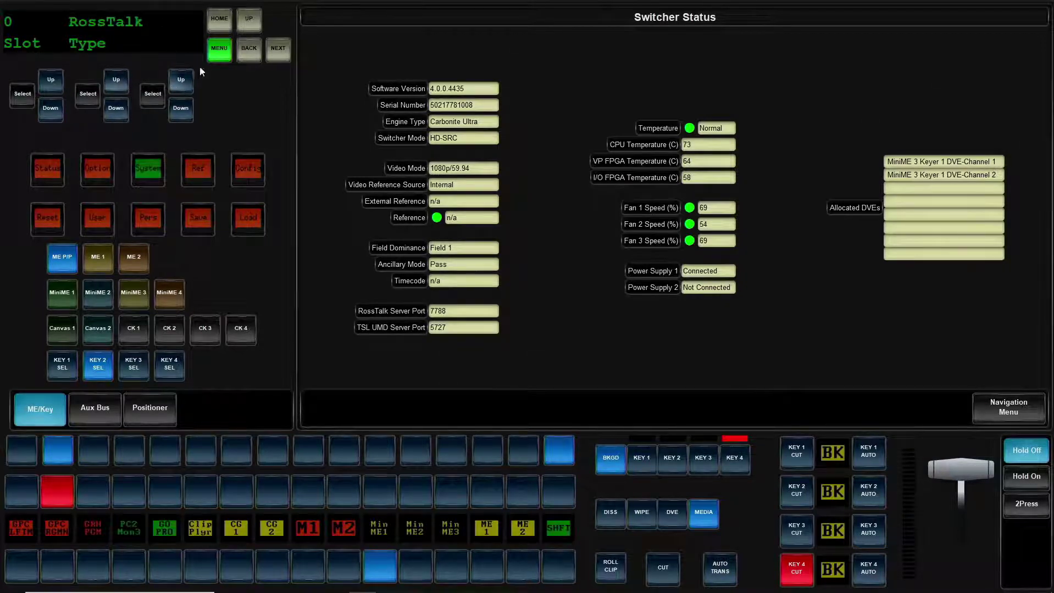
- Choose xpression_1.0 as the device subtype
{"action": "left_click", "coordinate": [270, 55]}
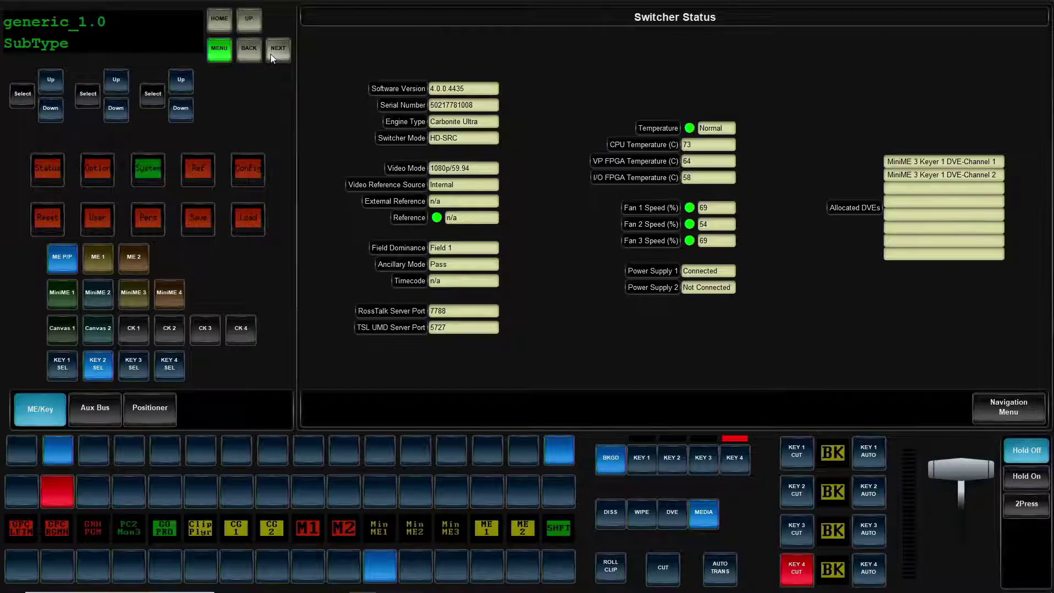
{"action": "left_click", "coordinate": [56, 82]}
{"action": "left_click", "coordinate": [57, 82]}
{"action": "left_click", "coordinate": [52, 109]}
{"action": "left_click", "coordinate": [54, 108]}
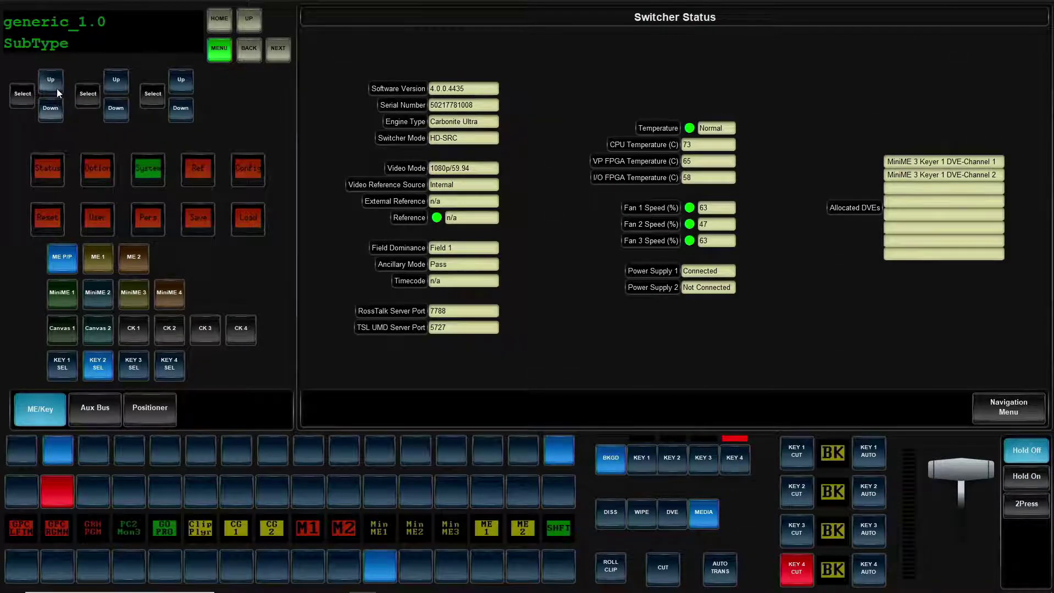
{"action": "left_click", "coordinate": [57, 89]}
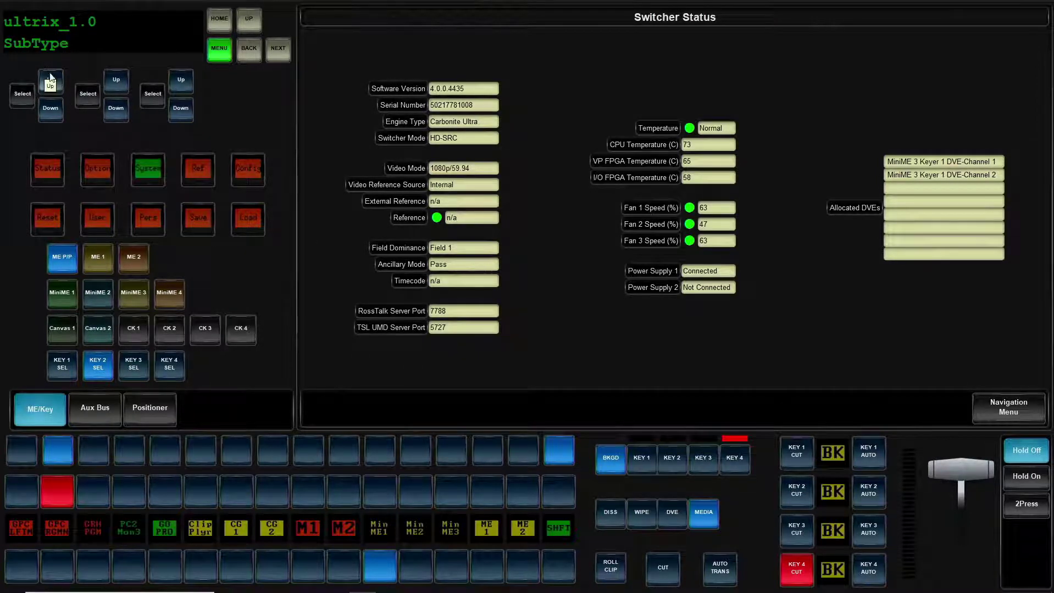
{"action": "left_click", "coordinate": [50, 75]}
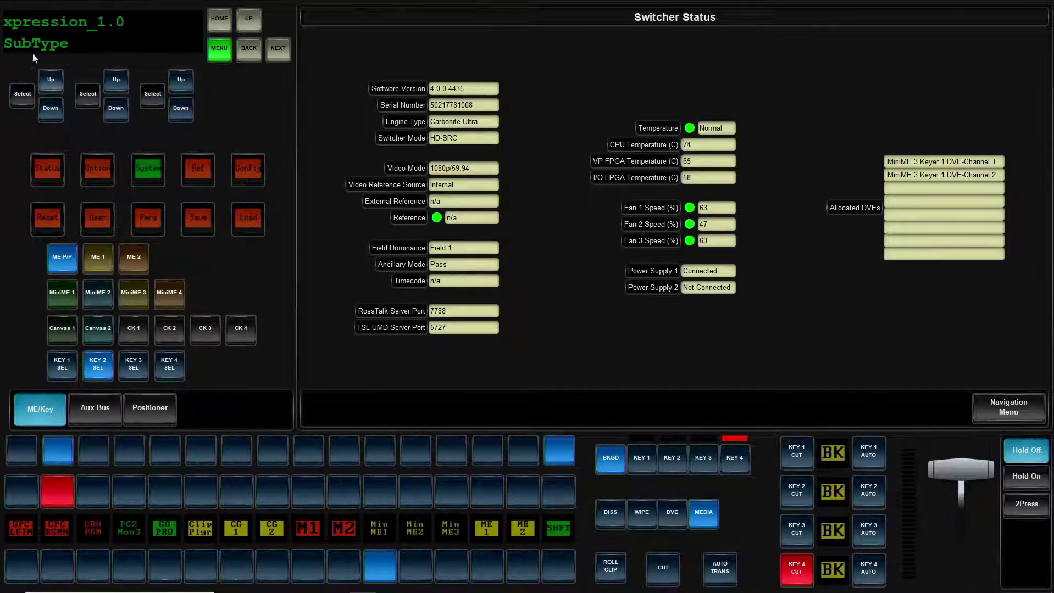
- Enter 10 in the first field of the device's IP address
{"action": "left_click", "coordinate": [279, 51]}
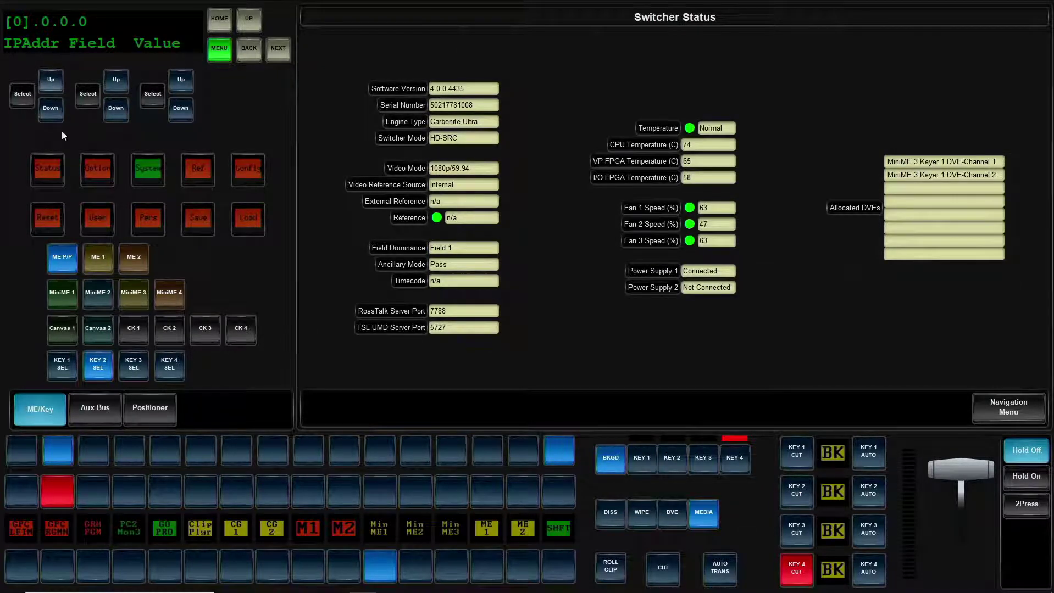
{"action": "left_click", "coordinate": [115, 81]}
{"action": "left_click", "coordinate": [120, 110]}
{"action": "left_click", "coordinate": [120, 110]}
{"action": "left_click", "coordinate": [121, 110]}
{"action": "left_click", "coordinate": [174, 85]}
{"action": "left_click", "coordinate": [175, 85]}
{"action": "left_click", "coordinate": [175, 85]}
{"action": "left_click", "coordinate": [175, 85]}
{"action": "left_click", "coordinate": [175, 85]}
{"action": "left_click", "coordinate": [175, 84]}
{"action": "left_click", "coordinate": [174, 85]}
{"action": "left_click", "coordinate": [174, 84]}
{"action": "left_click", "coordinate": [175, 85]}
{"action": "left_click", "coordinate": [175, 84]}
{"action": "left_click", "coordinate": [116, 81]}
- Complete the IP address as 10.0.1.20 and advance to the port, 7788
{"action": "left_click", "coordinate": [116, 80]}
{"action": "left_click", "coordinate": [174, 82]}
{"action": "left_click", "coordinate": [116, 81]}
{"action": "left_click", "coordinate": [189, 81]}
{"action": "left_click", "coordinate": [190, 81]}
{"action": "left_click", "coordinate": [190, 81]}
{"action": "left_click", "coordinate": [190, 81]}
{"action": "left_click", "coordinate": [189, 82]}
{"action": "left_click", "coordinate": [189, 81]}
{"action": "left_click", "coordinate": [190, 81]}
{"action": "left_click", "coordinate": [189, 81]}
{"action": "left_click", "coordinate": [190, 81]}
{"action": "left_click", "coordinate": [190, 82]}
{"action": "left_click", "coordinate": [189, 81]}
{"action": "left_click", "coordinate": [189, 81]}
{"action": "left_click", "coordinate": [189, 81]}
{"action": "left_click", "coordinate": [189, 82]}
{"action": "left_click", "coordinate": [189, 81]}
{"action": "left_click", "coordinate": [189, 81]}
{"action": "left_click", "coordinate": [190, 81]}
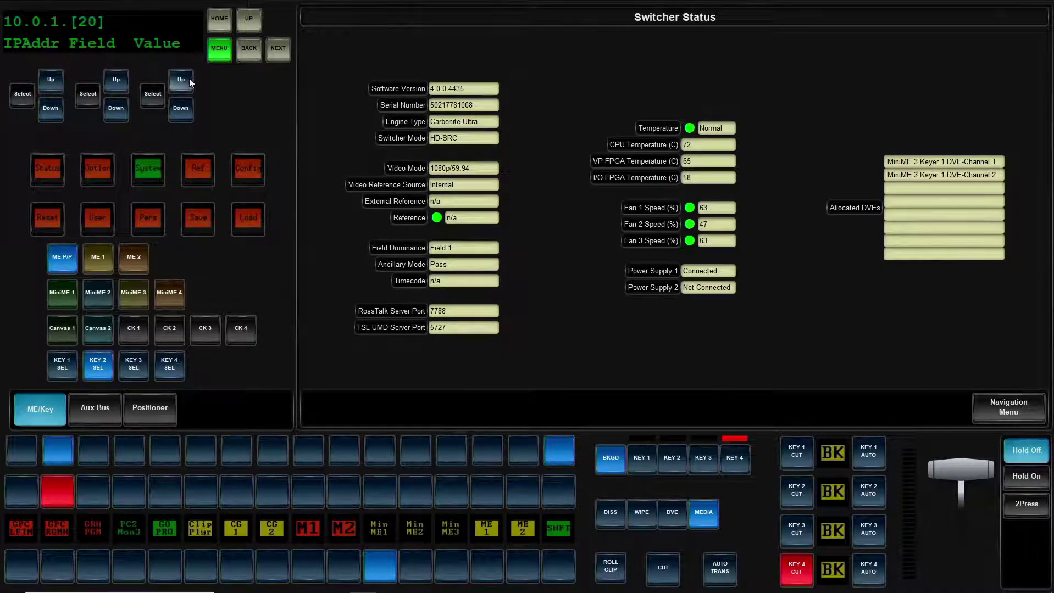
{"action": "left_click", "coordinate": [277, 49]}
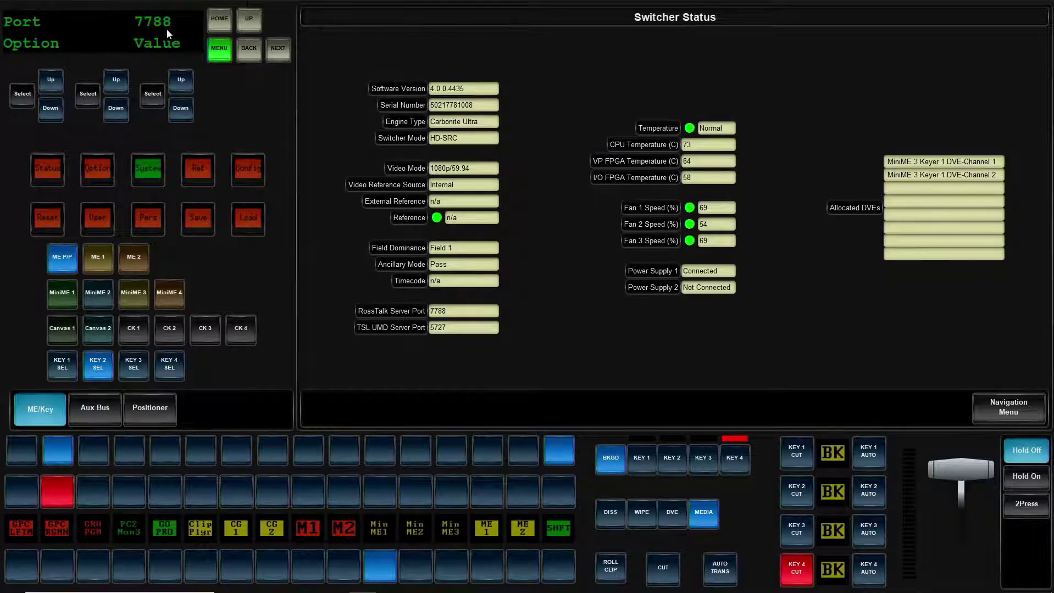
- Leave the port at 7788 and move to the PreRoll option, kept at 0
{"action": "left_click", "coordinate": [50, 84]}
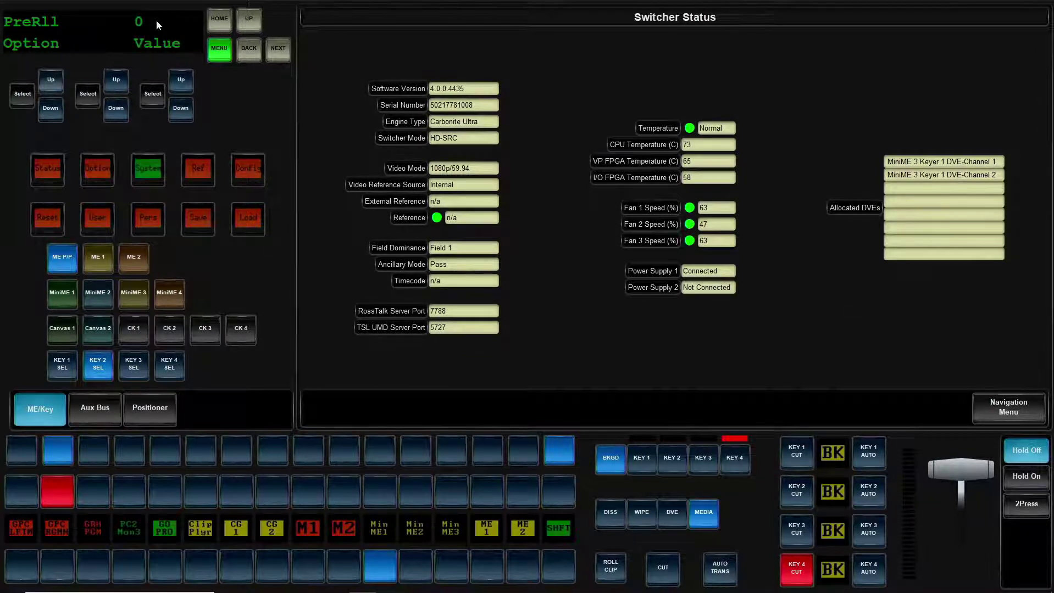
- Set RollClp to Off and RollCmd to GPI1
{"action": "left_click", "coordinate": [51, 79]}
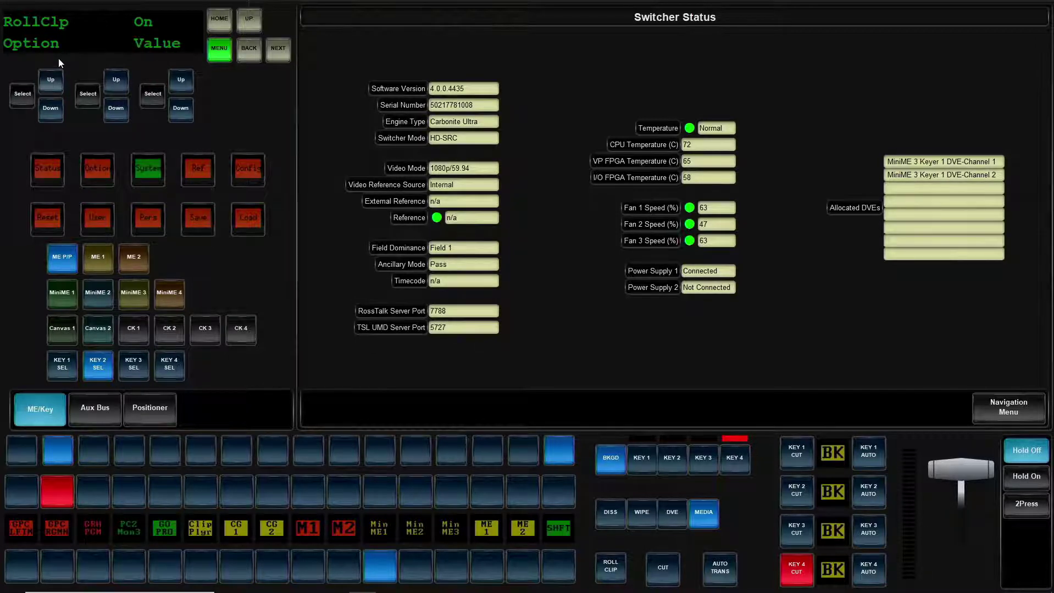
{"action": "left_click", "coordinate": [184, 112]}
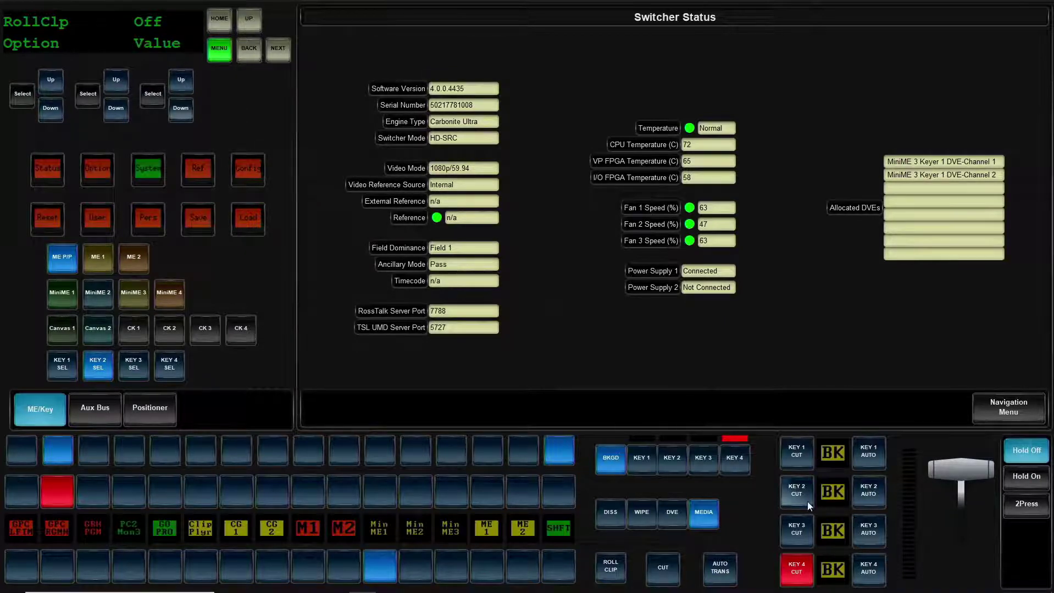
{"action": "left_click", "coordinate": [50, 81]}
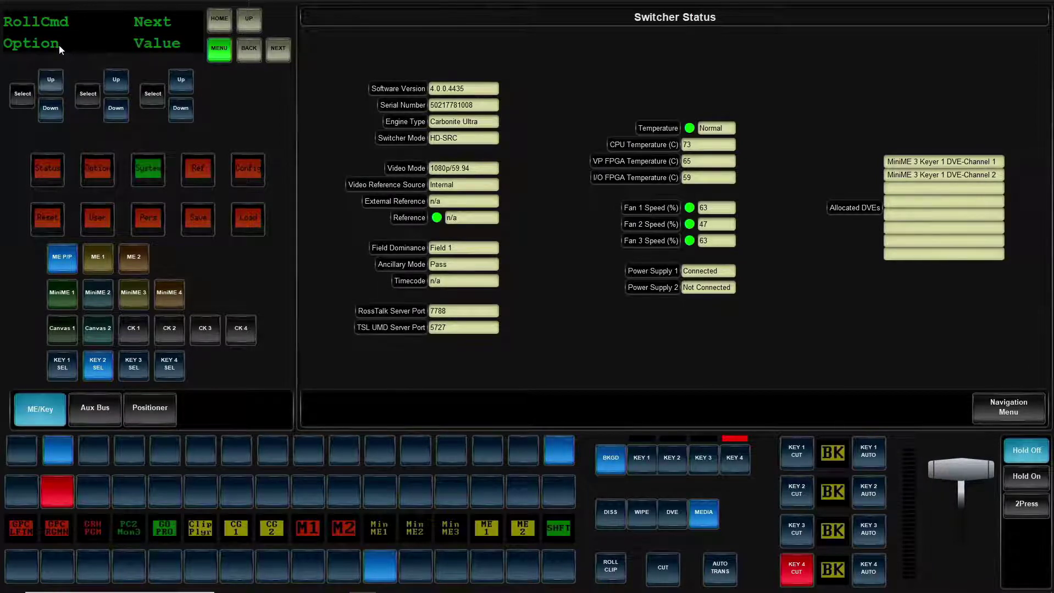
{"action": "left_click", "coordinate": [185, 87]}
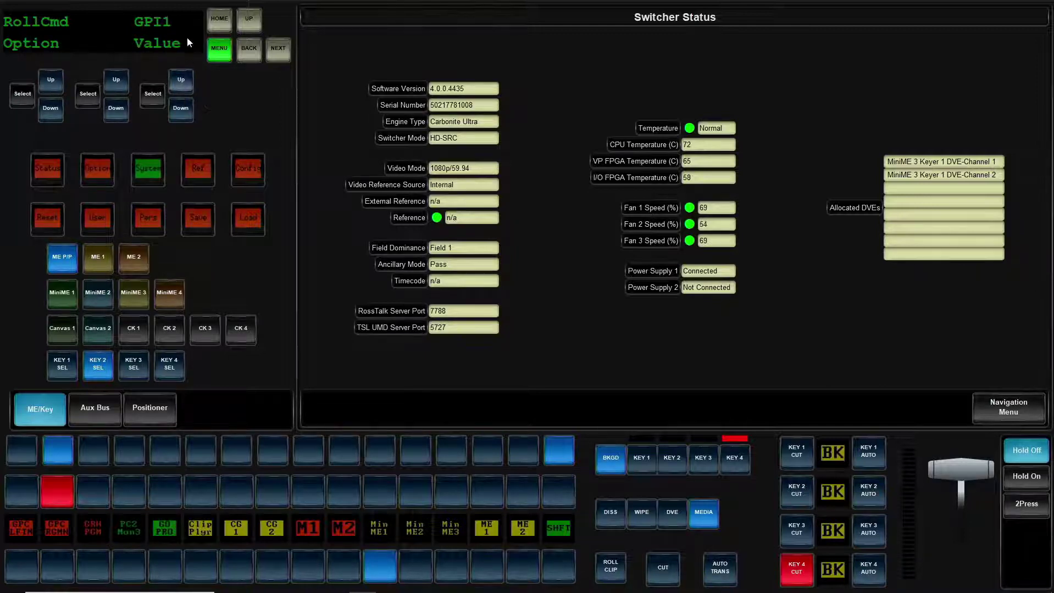
{"action": "left_click", "coordinate": [184, 86]}
{"action": "left_click", "coordinate": [185, 110]}
- Step back through the options to the port setting, 7788
{"action": "left_click", "coordinate": [51, 113]}
{"action": "left_click", "coordinate": [52, 113]}
{"action": "left_click", "coordinate": [51, 114]}
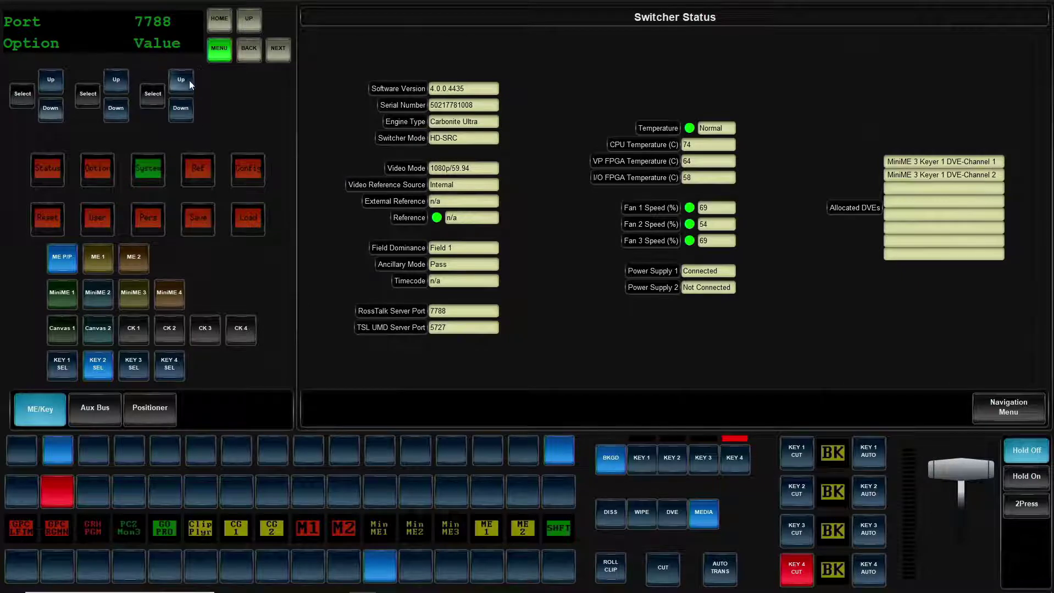
- Add and confirm the device, then open 0-xpression_1.0 from the device list
{"action": "left_click", "coordinate": [278, 48]}
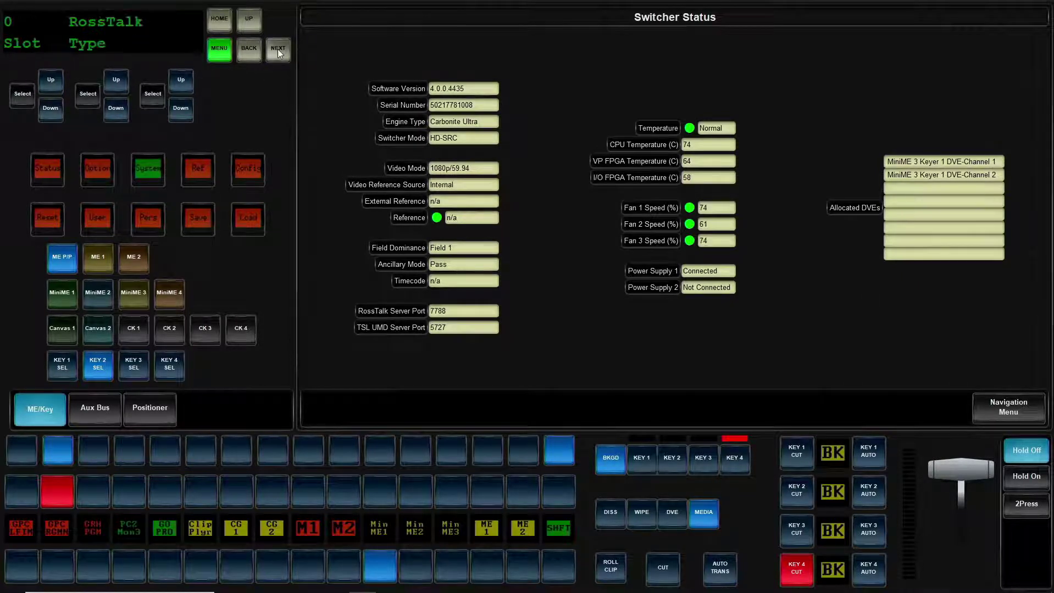
{"action": "left_click", "coordinate": [26, 94]}
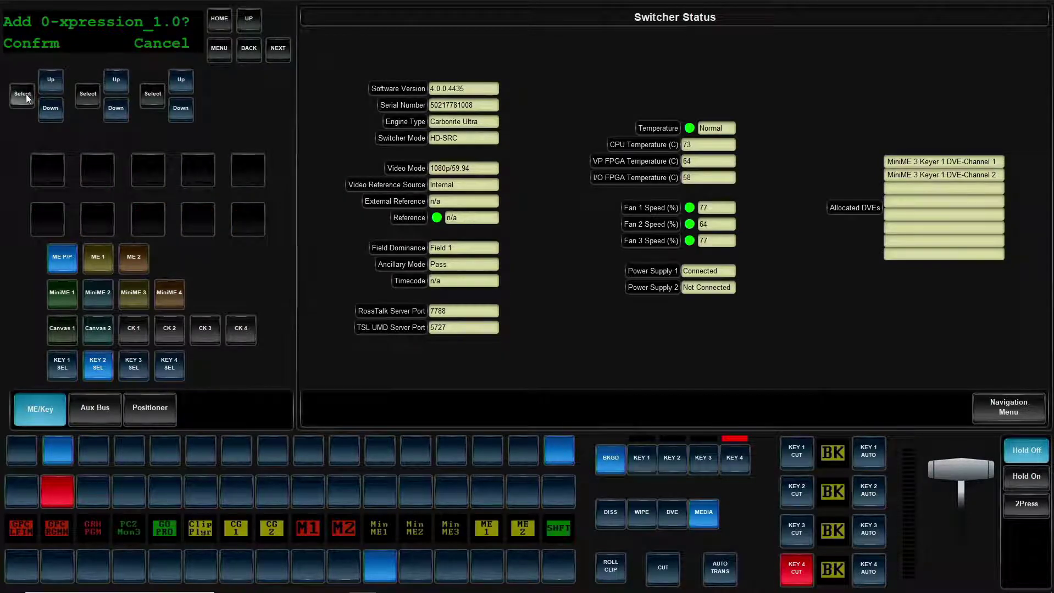
{"action": "left_click", "coordinate": [25, 94]}
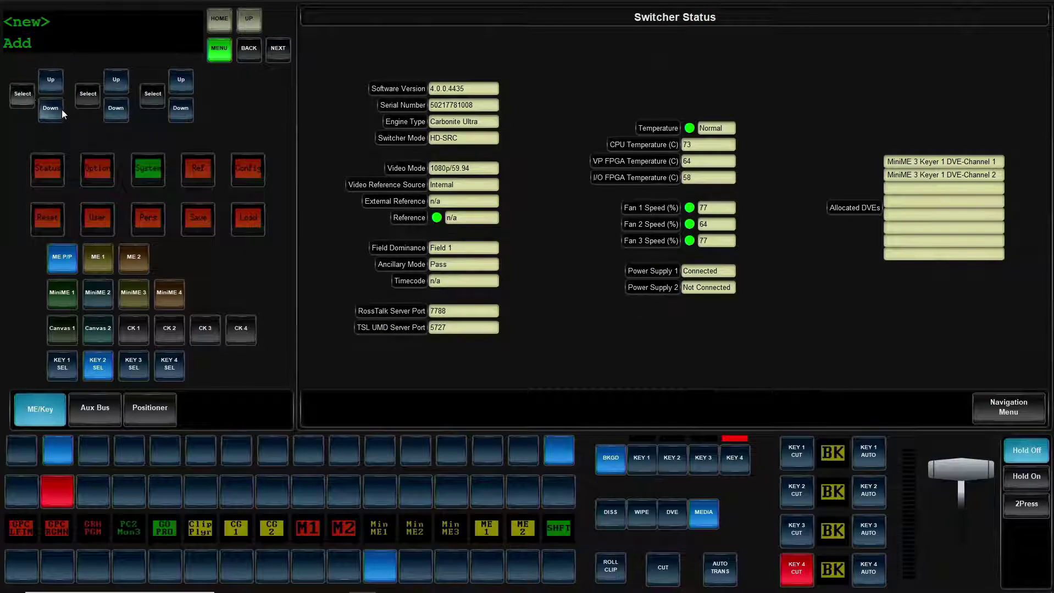
{"action": "left_click", "coordinate": [50, 89]}
{"action": "left_click", "coordinate": [50, 89]}
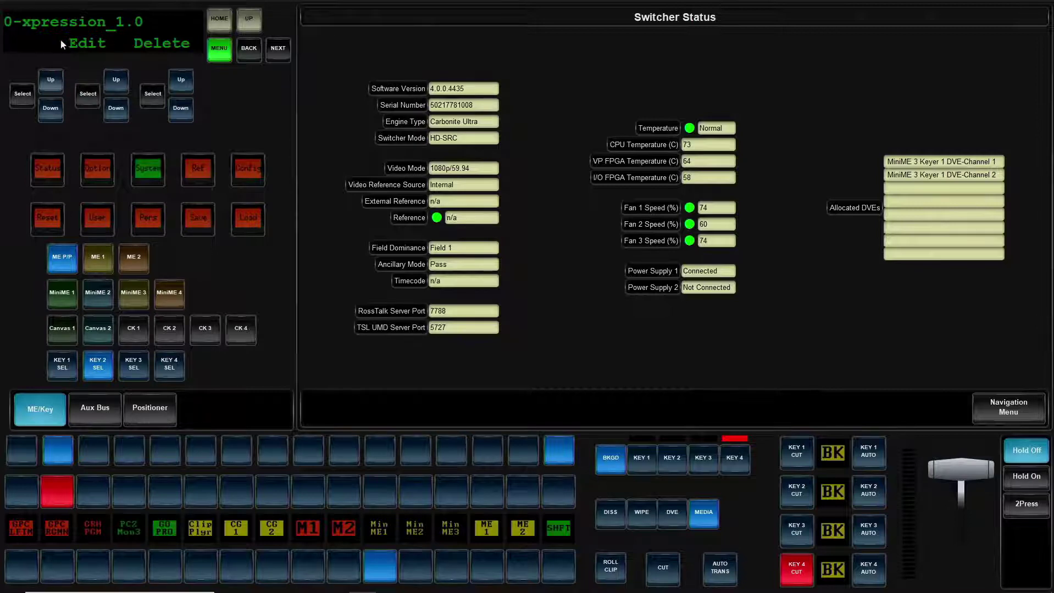
{"action": "left_click", "coordinate": [86, 100]}
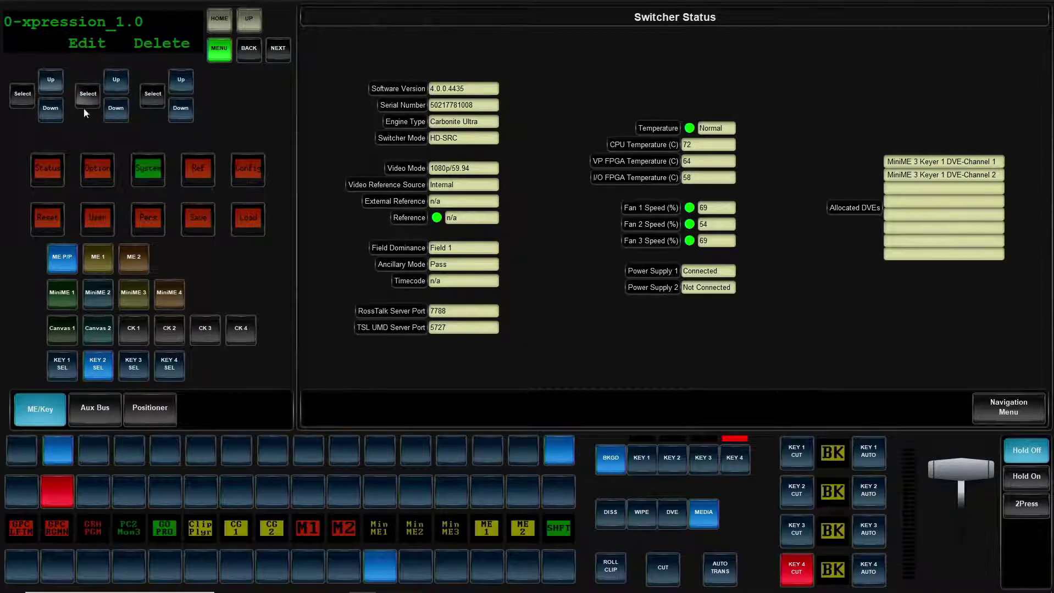
- From MENU, open CG 1's Input Device and step to 0-xpression_1.0
{"action": "left_click", "coordinate": [243, 170]}
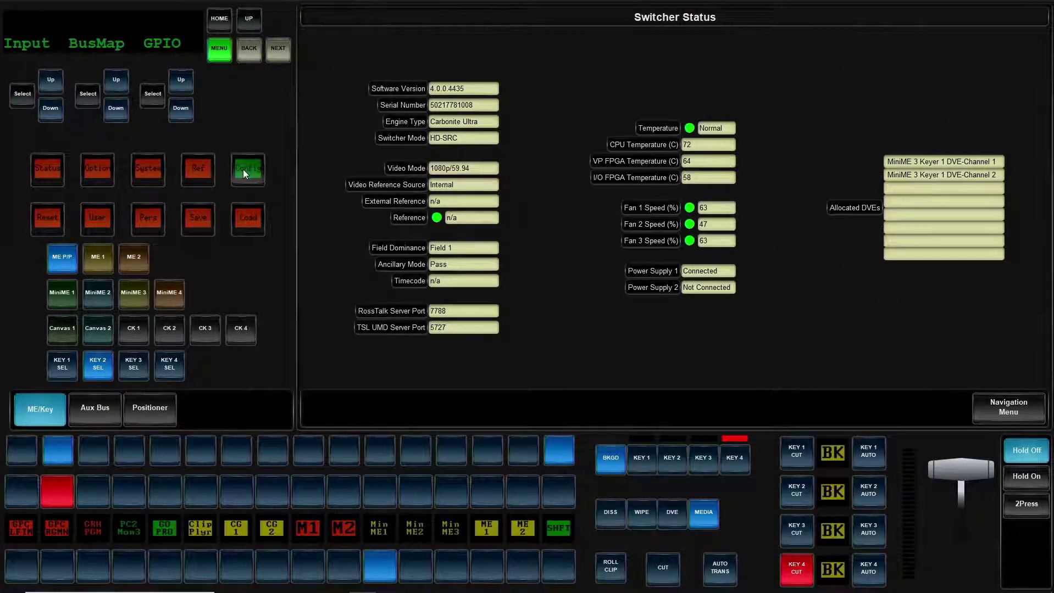
{"action": "left_click", "coordinate": [24, 97]}
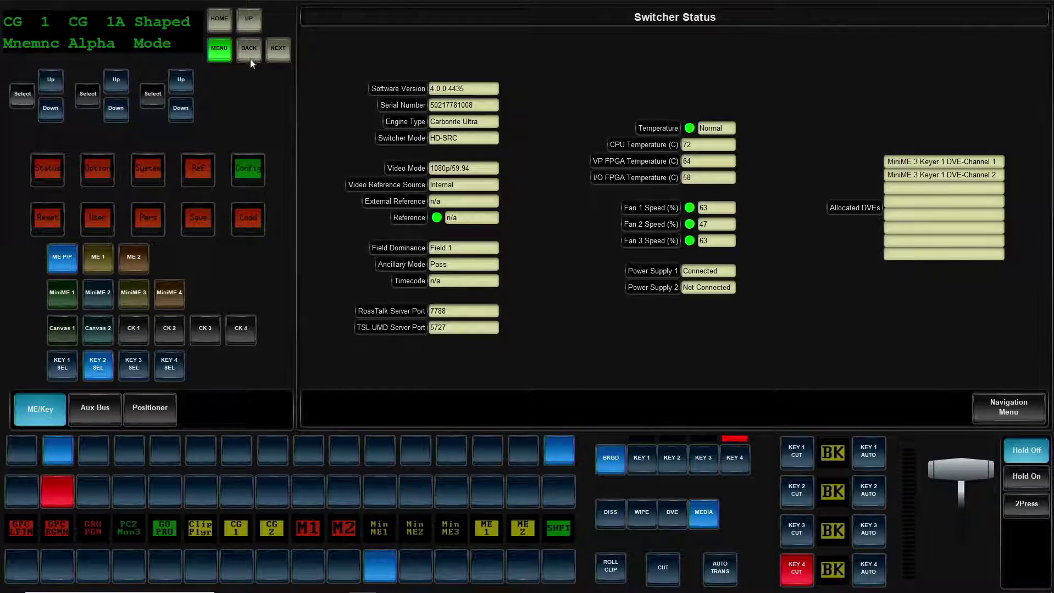
{"action": "left_click", "coordinate": [278, 49]}
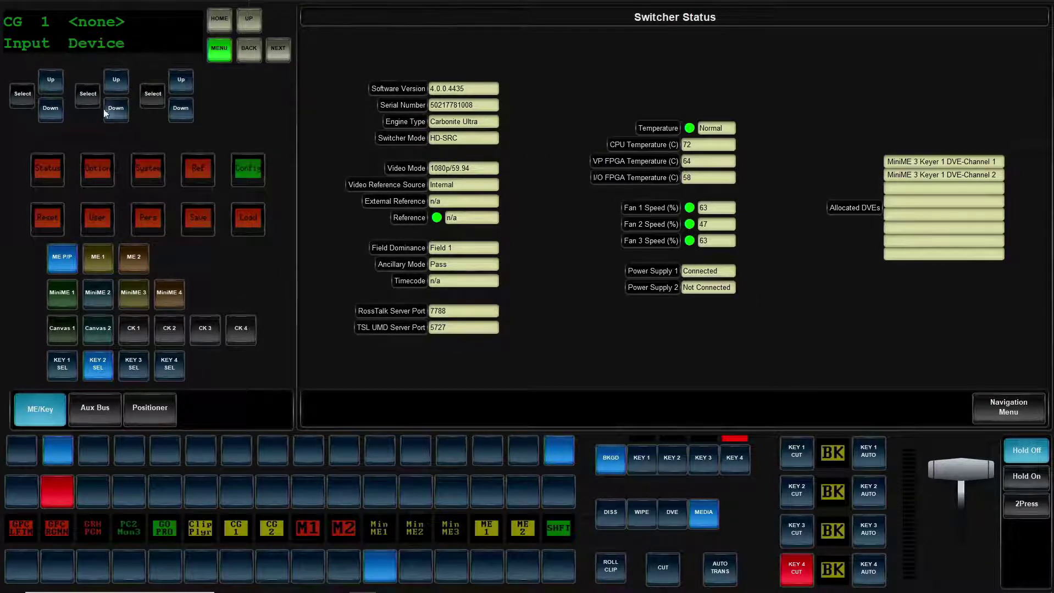
{"action": "left_click", "coordinate": [89, 95]}
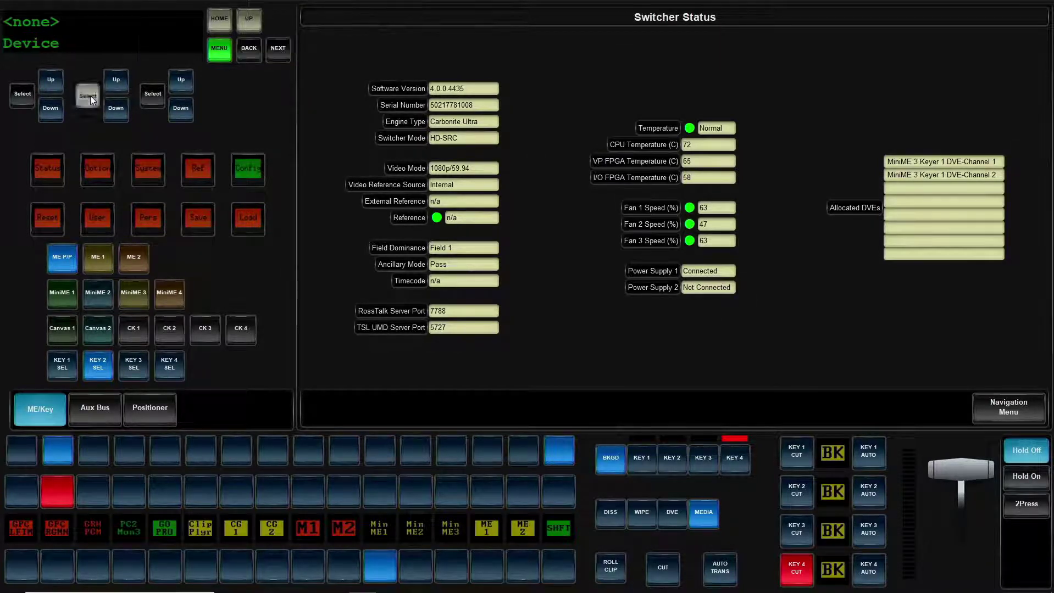
{"action": "left_click", "coordinate": [50, 81]}
{"action": "left_click", "coordinate": [50, 82]}
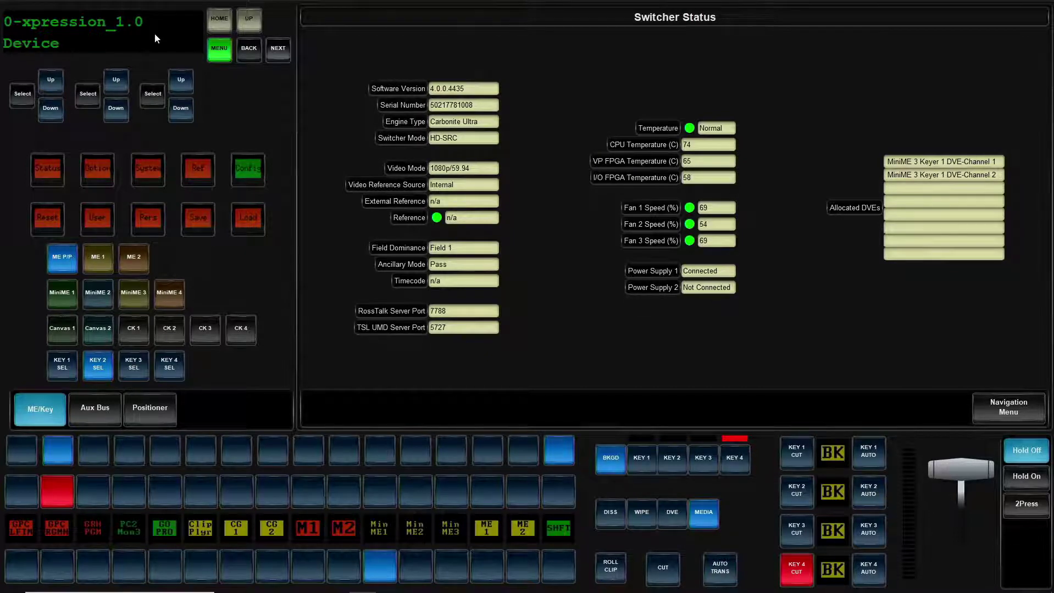
- Select and confirm 0-xpression_1.0 as CG 1's input device
{"action": "left_click", "coordinate": [25, 93]}
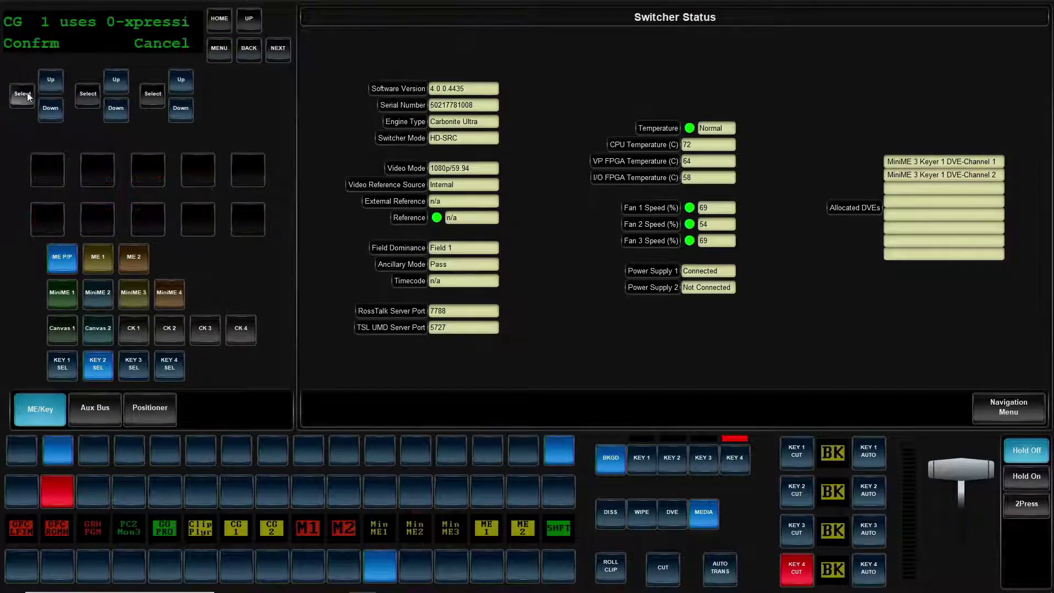
{"action": "left_click", "coordinate": [24, 94]}
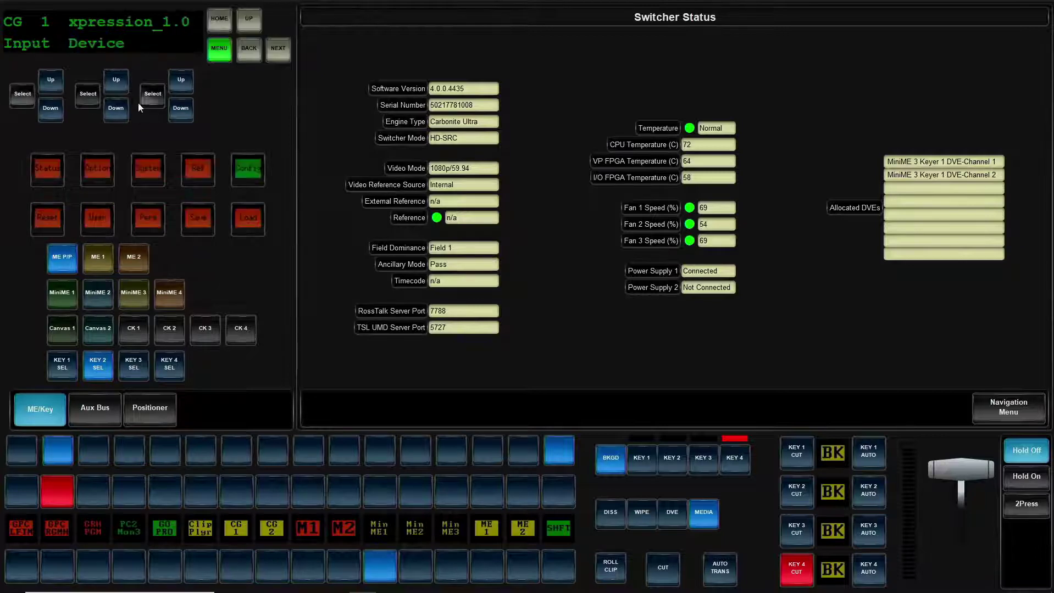
{"action": "left_click", "coordinate": [119, 113]}
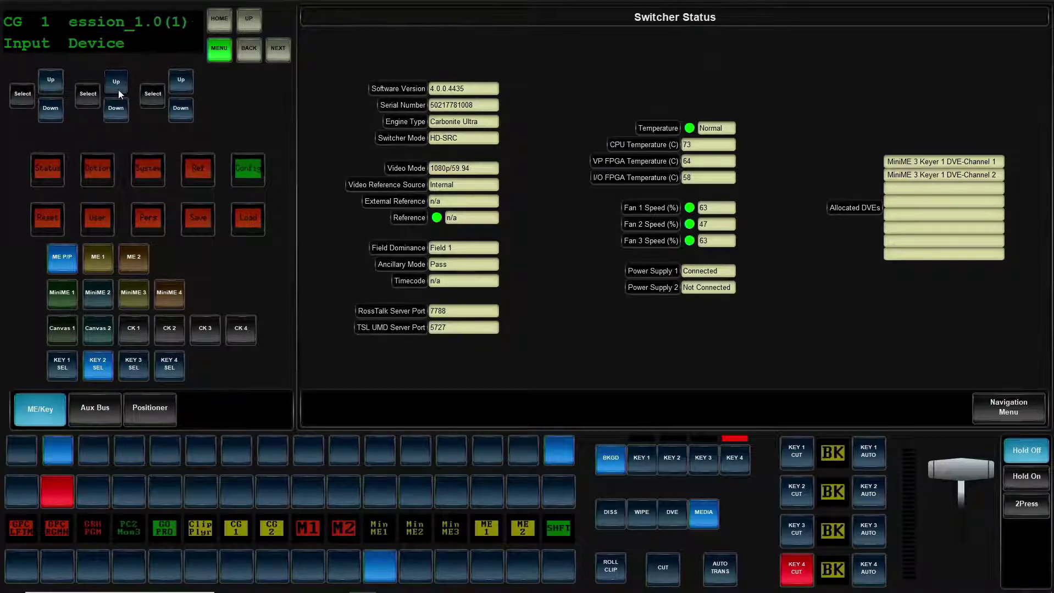
{"action": "left_click", "coordinate": [116, 116]}
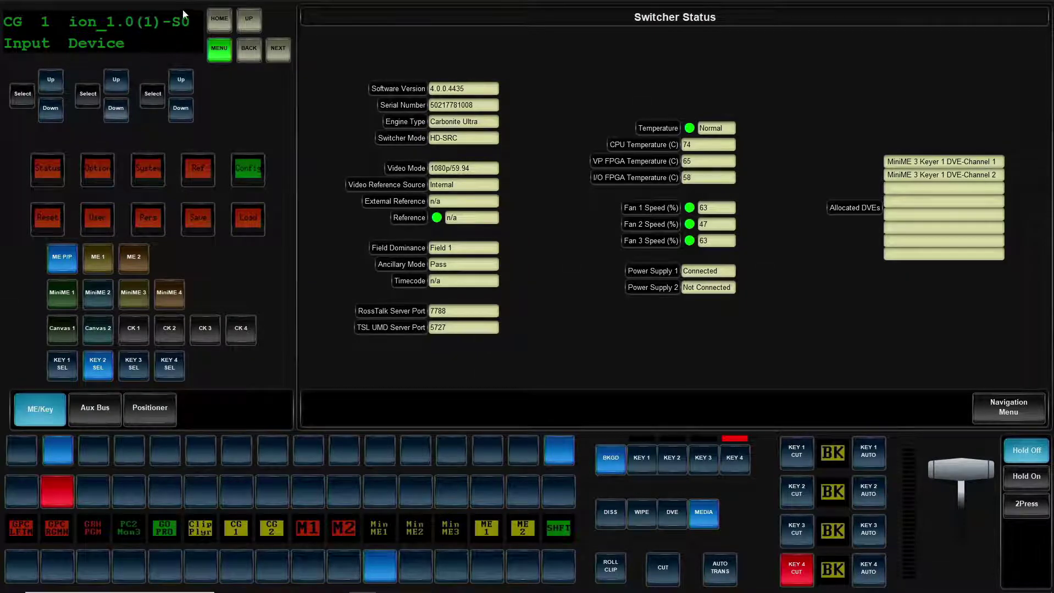
- Assign and confirm 0-xpression_1.0 as CG 2's input device, then bring up System settings
{"action": "left_click", "coordinate": [51, 82]}
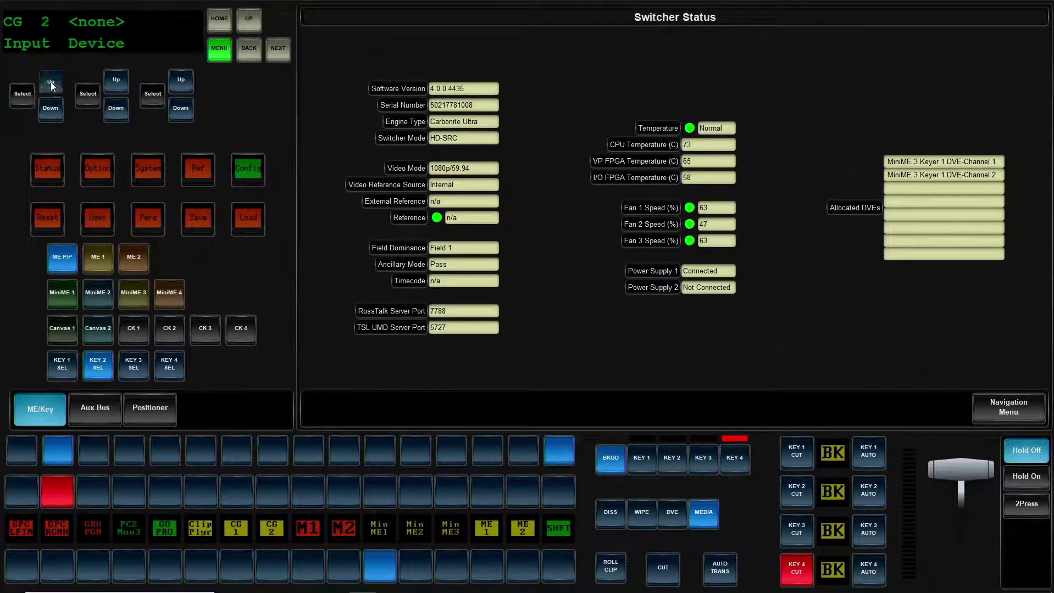
{"action": "left_click", "coordinate": [87, 94]}
{"action": "left_click", "coordinate": [57, 88]}
{"action": "left_click", "coordinate": [57, 88]}
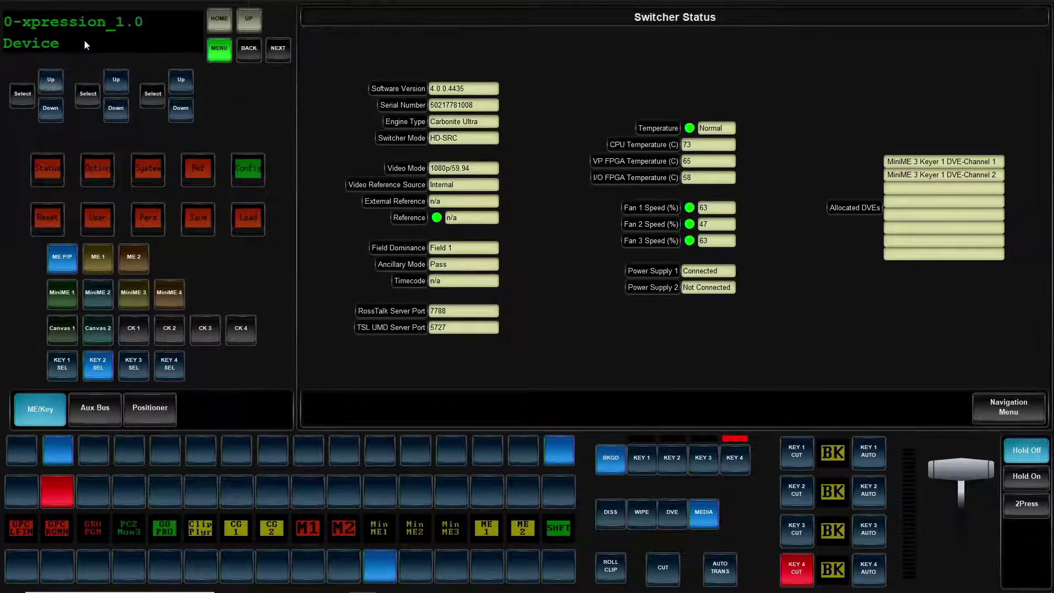
{"action": "left_click", "coordinate": [23, 94]}
{"action": "left_click", "coordinate": [23, 94]}
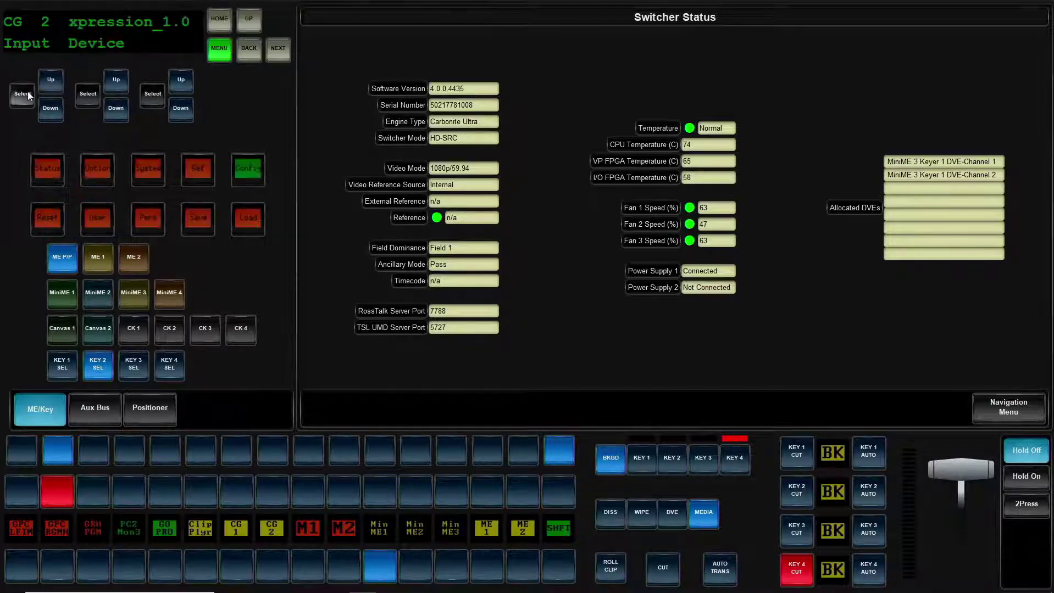
{"action": "left_click", "coordinate": [121, 106]}
{"action": "left_click", "coordinate": [122, 107]}
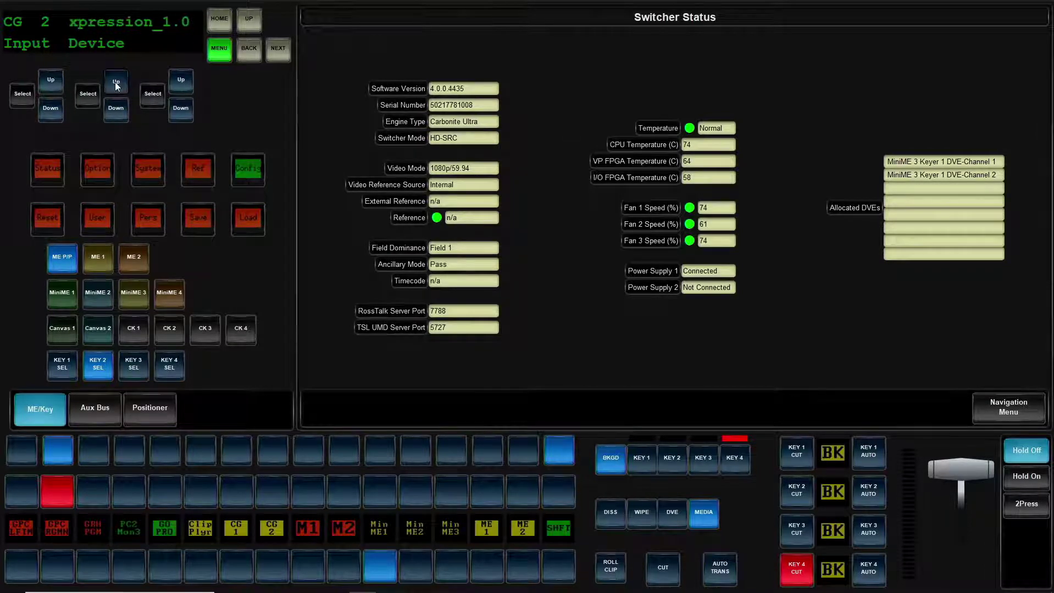
{"action": "left_click", "coordinate": [159, 171]}
- Page to the Device options and open 0-xpression_1.0 to see it serves CG 1 and CG 2
{"action": "left_click", "coordinate": [277, 51]}
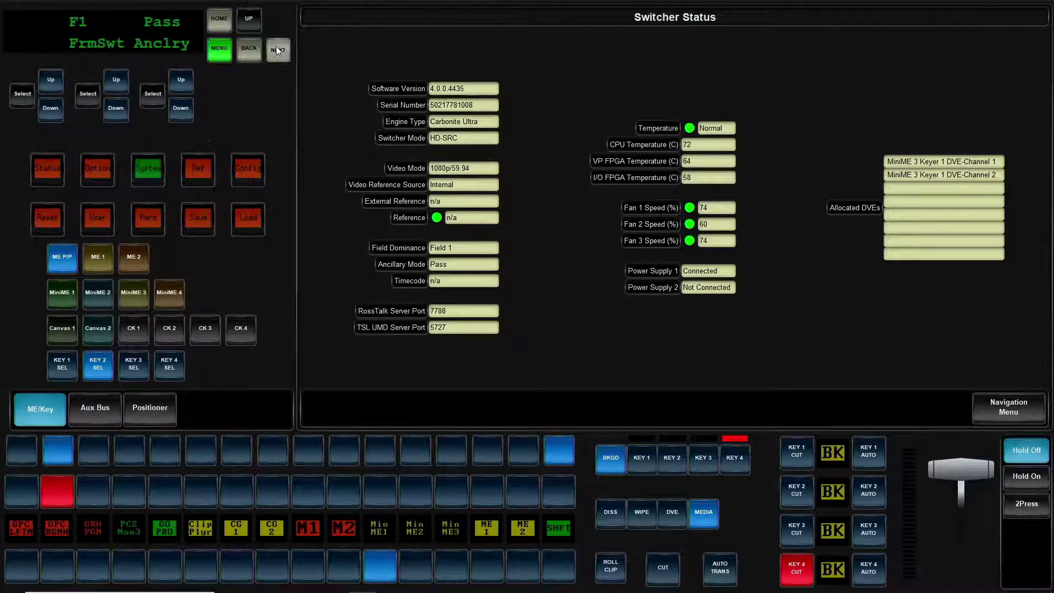
{"action": "left_click", "coordinate": [278, 50]}
{"action": "left_click", "coordinate": [153, 96]}
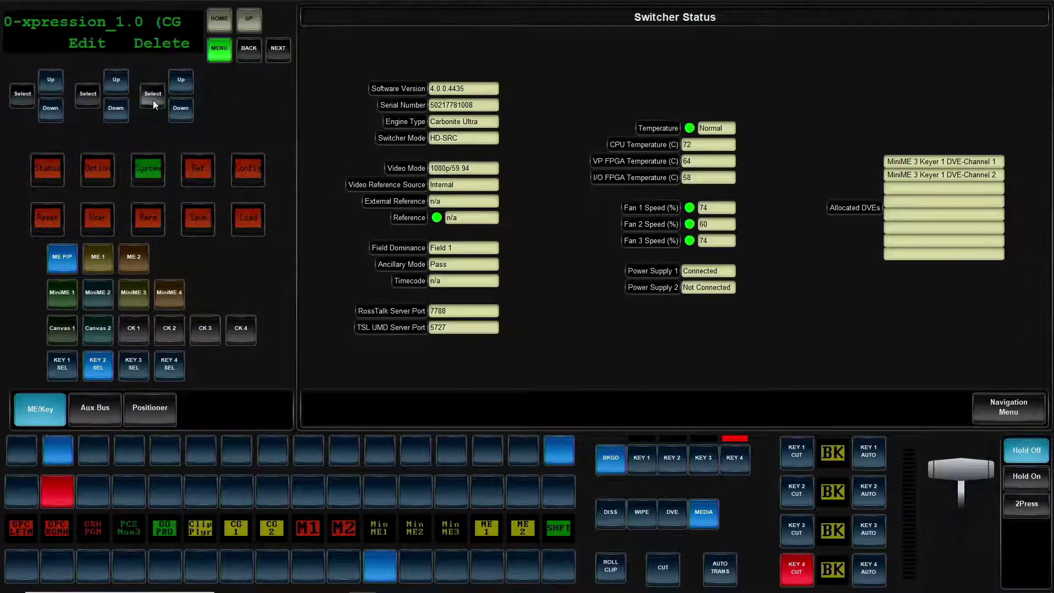
{"action": "left_click", "coordinate": [124, 117]}
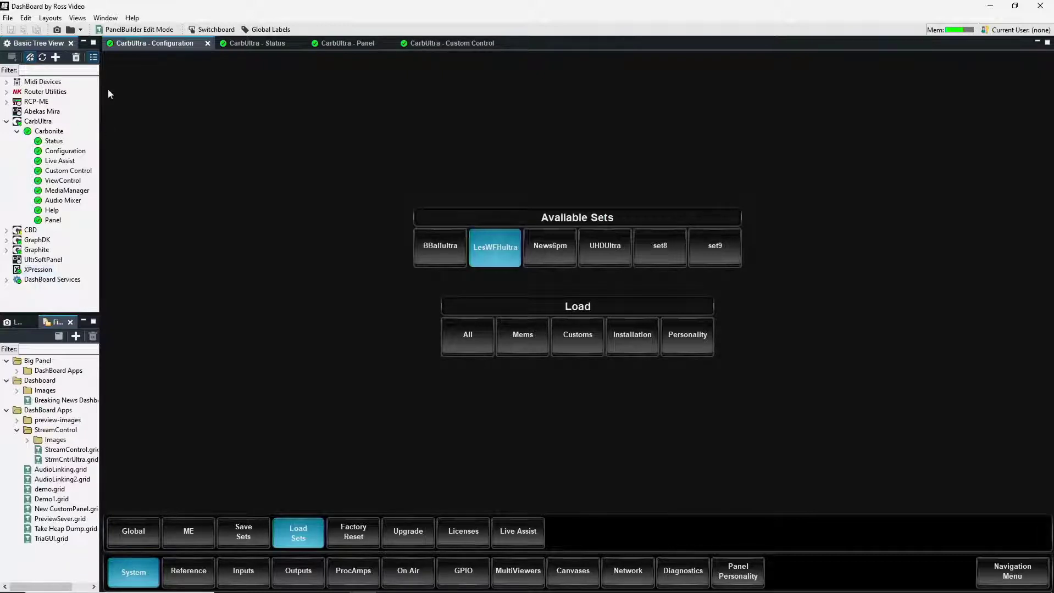
- Create a New XPression connection with IP 10.0.1.20 and display name GraphXPression
{"action": "left_click", "coordinate": [56, 57]}
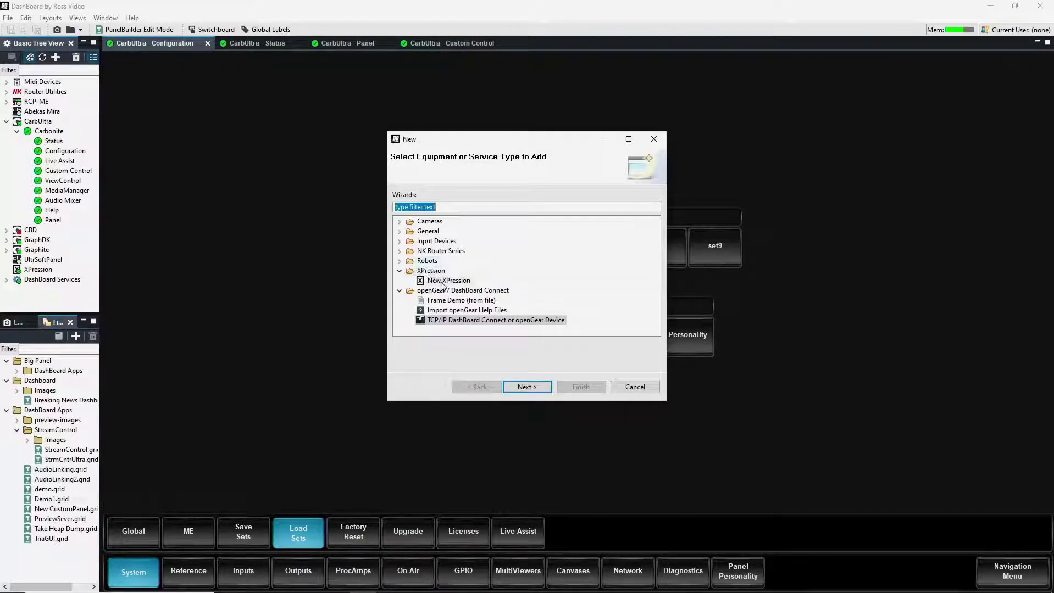
{"action": "left_click", "coordinate": [435, 279]}
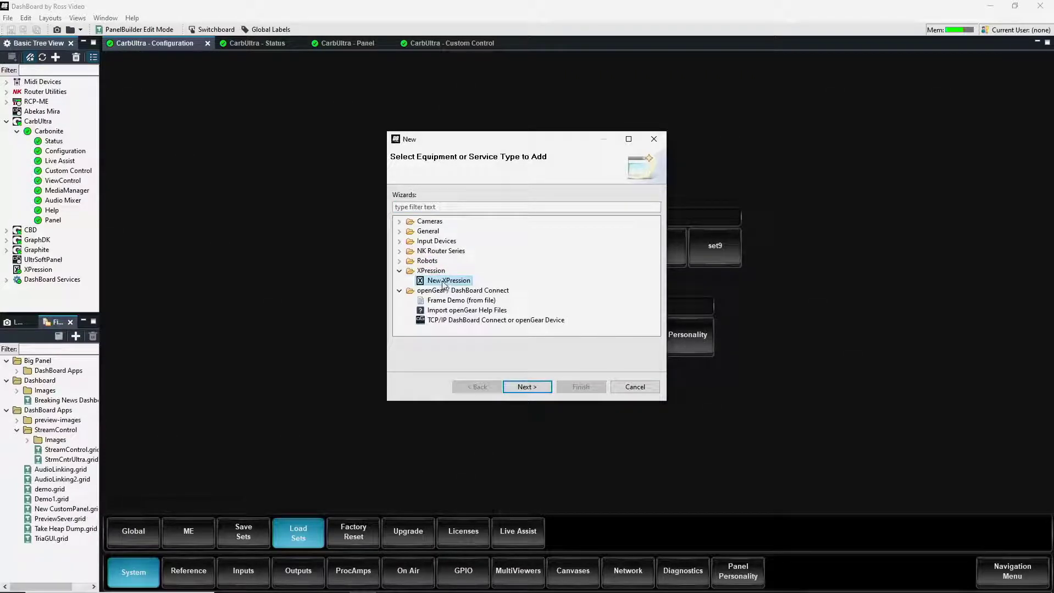
{"action": "double_click", "coordinate": [444, 282]}
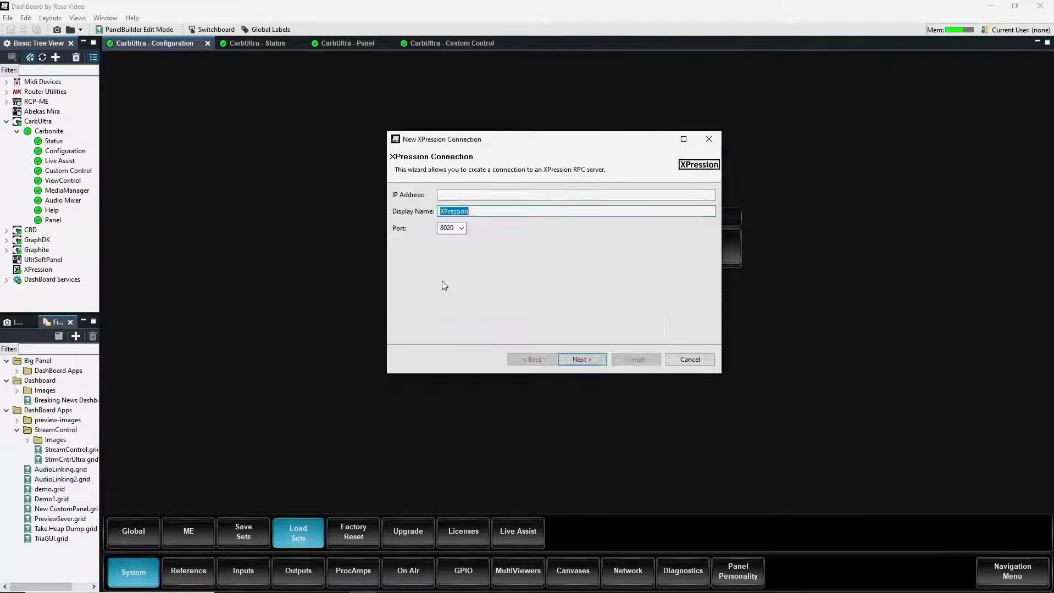
{"action": "left_click", "coordinate": [455, 193]}
{"action": "type", "text": "10.0.1.20"}
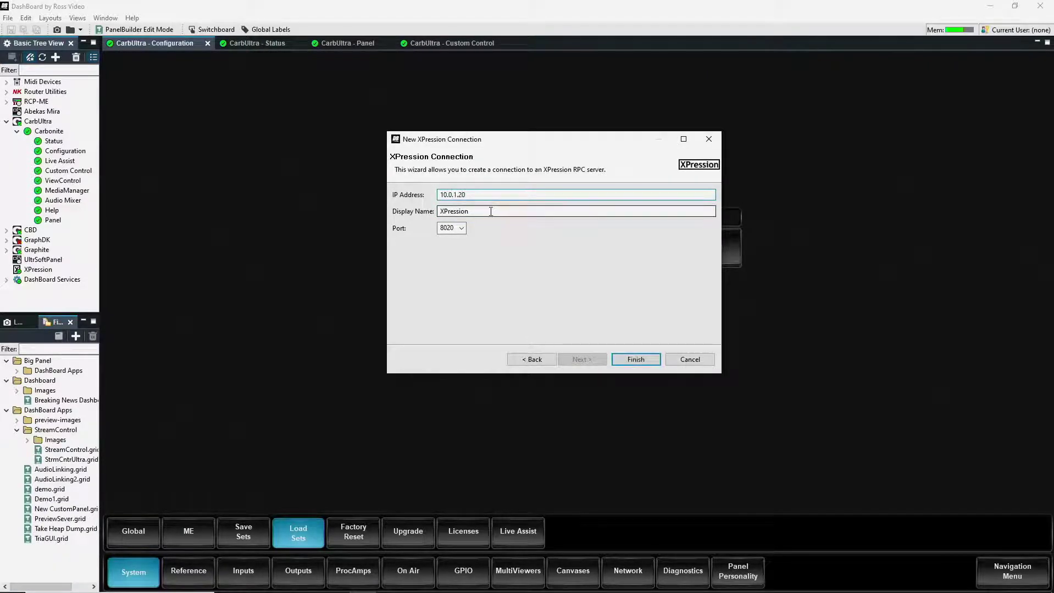
{"action": "left_click_drag", "start_coordinate": [491, 212], "coordinate": [434, 212]}
{"action": "type", "text": "GraphXPression"}
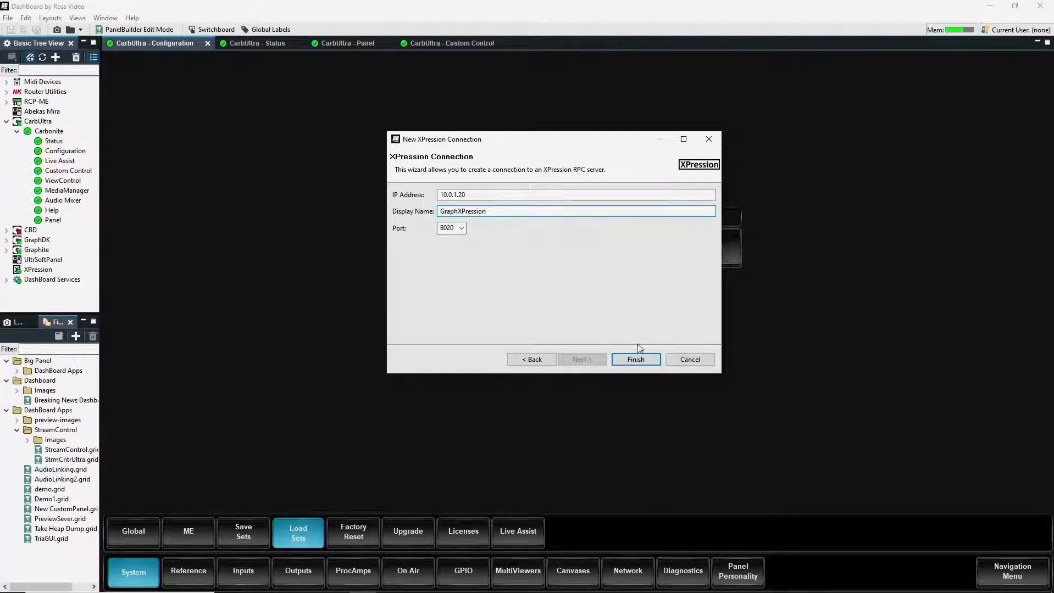
{"action": "left_click", "coordinate": [636, 359]}
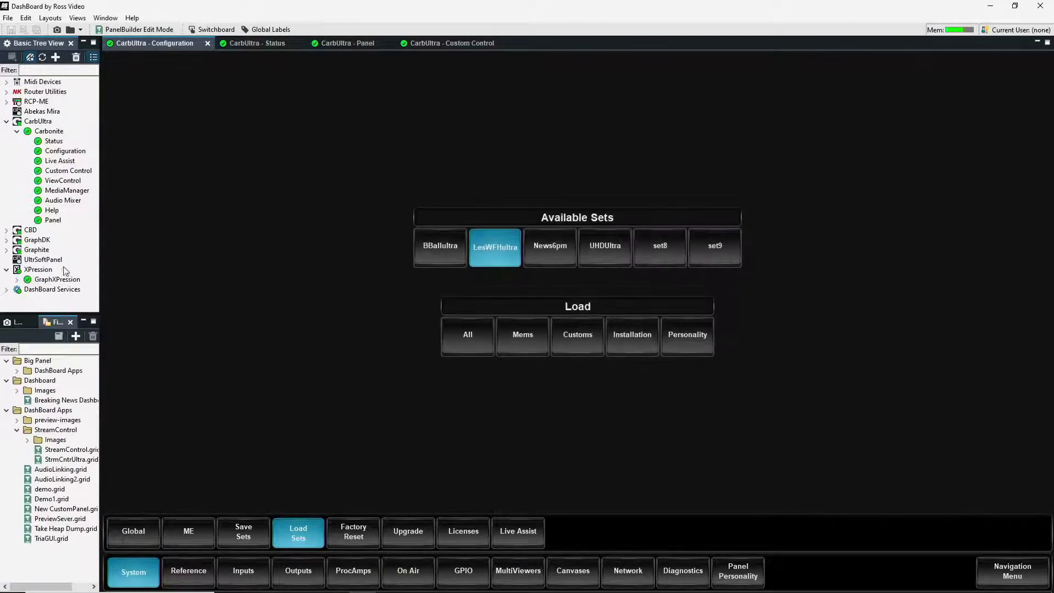
- Open GraphXPression's Sequence Items in Small view and select take item 2002
{"action": "left_click", "coordinate": [21, 280]}
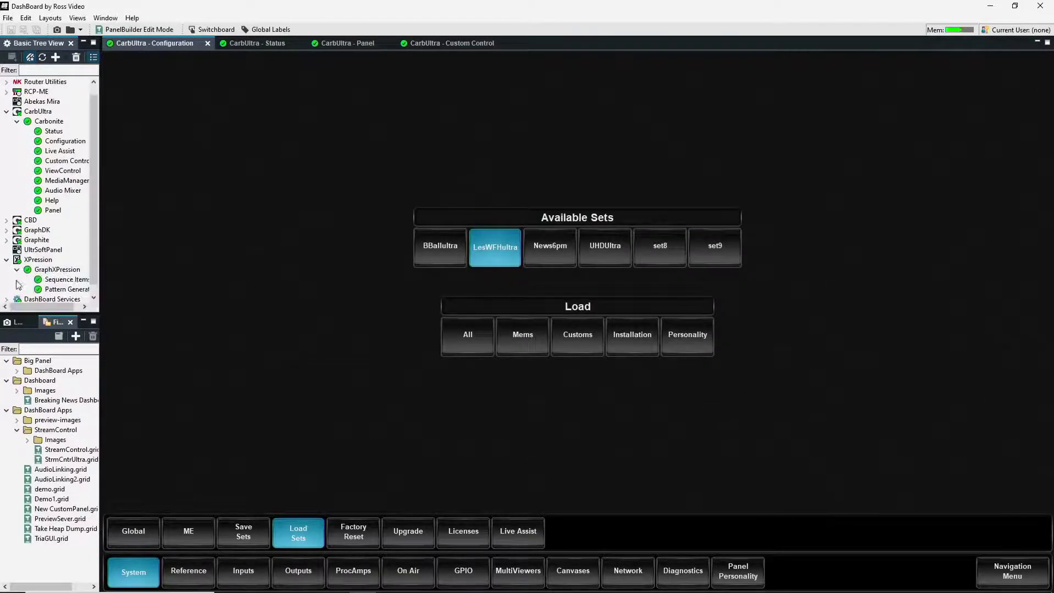
{"action": "double_click", "coordinate": [75, 280]}
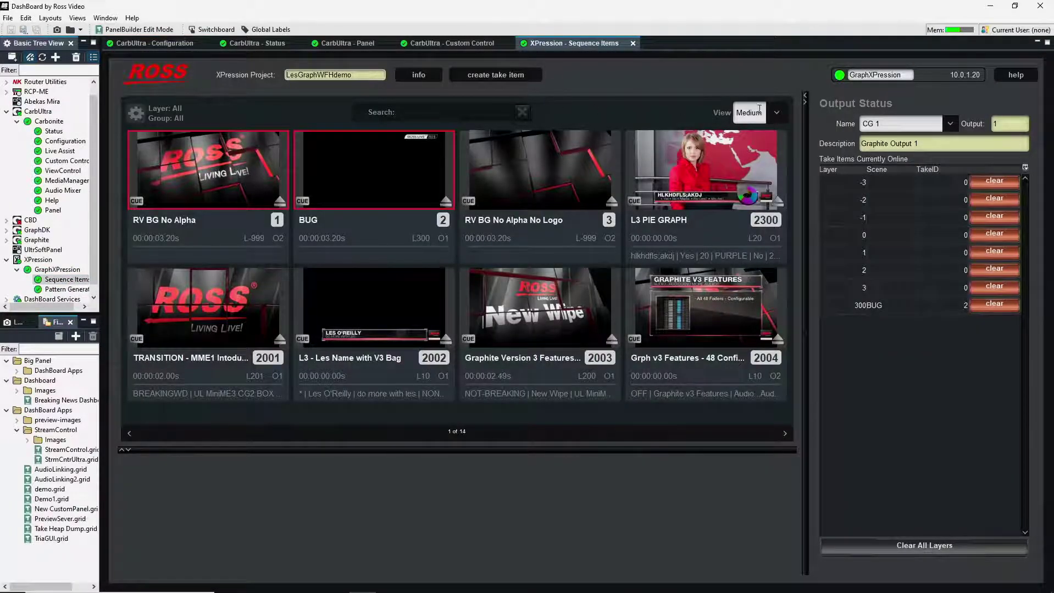
{"action": "left_click", "coordinate": [777, 113]}
{"action": "left_click", "coordinate": [773, 130]}
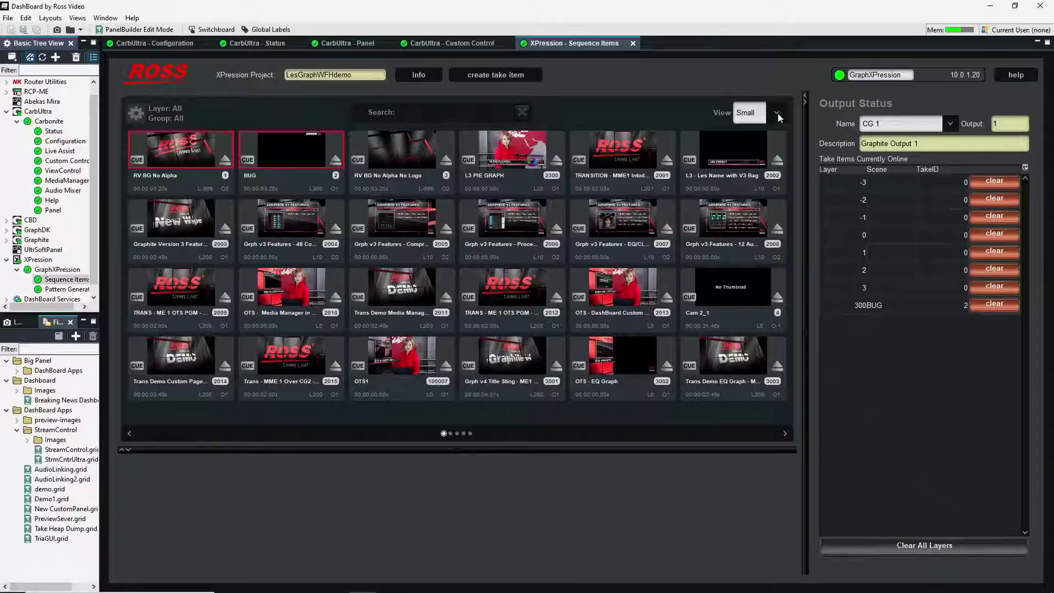
{"action": "left_click", "coordinate": [738, 160]}
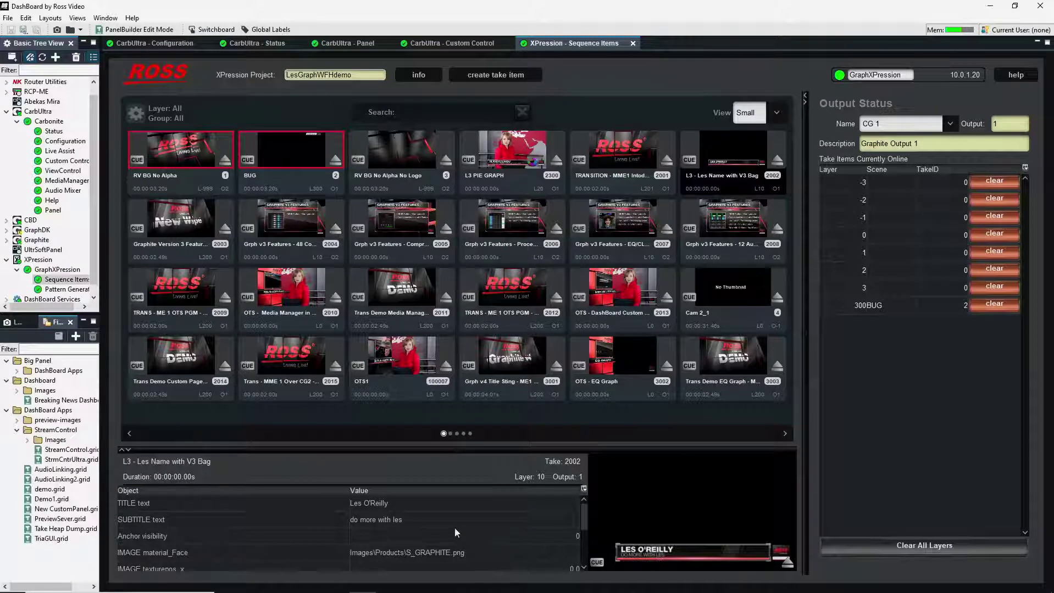
- Set take 2002's SUBTITLE to 'Productf Manager - Switchers', cue it, take it on air, then off
{"action": "double_click", "coordinate": [413, 521]}
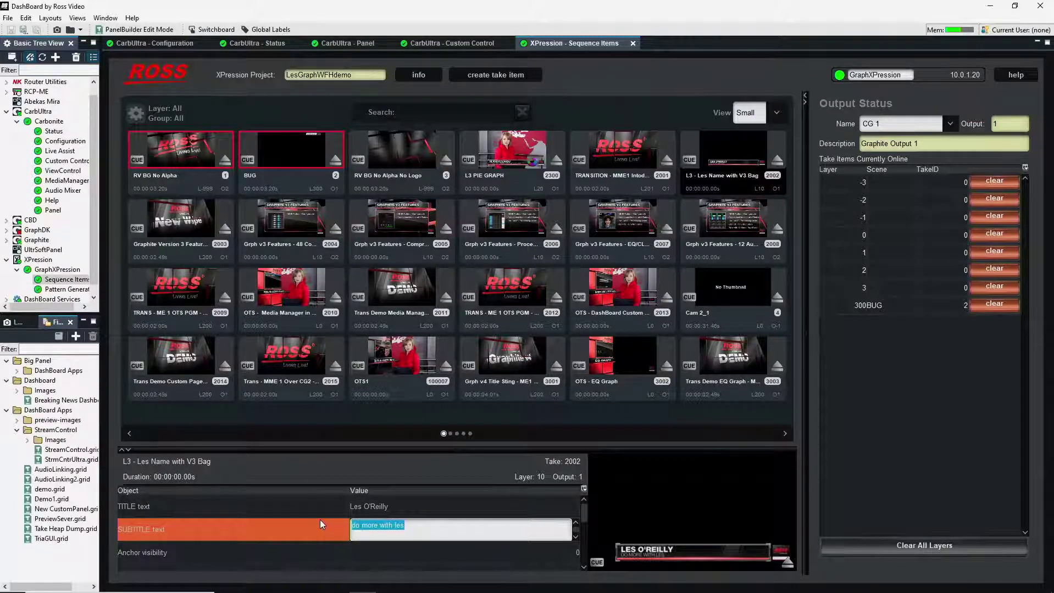
{"action": "type", "text": "Productf Manager - Switchers"}
{"action": "key", "text": "Return"}
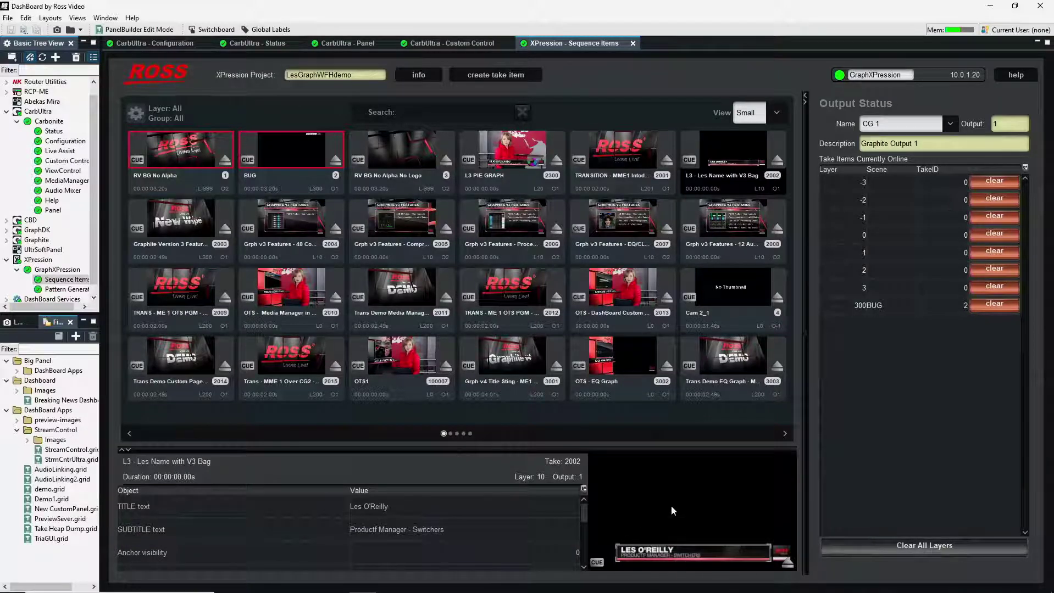
{"action": "left_click", "coordinate": [597, 563]}
{"action": "left_click", "coordinate": [643, 514]}
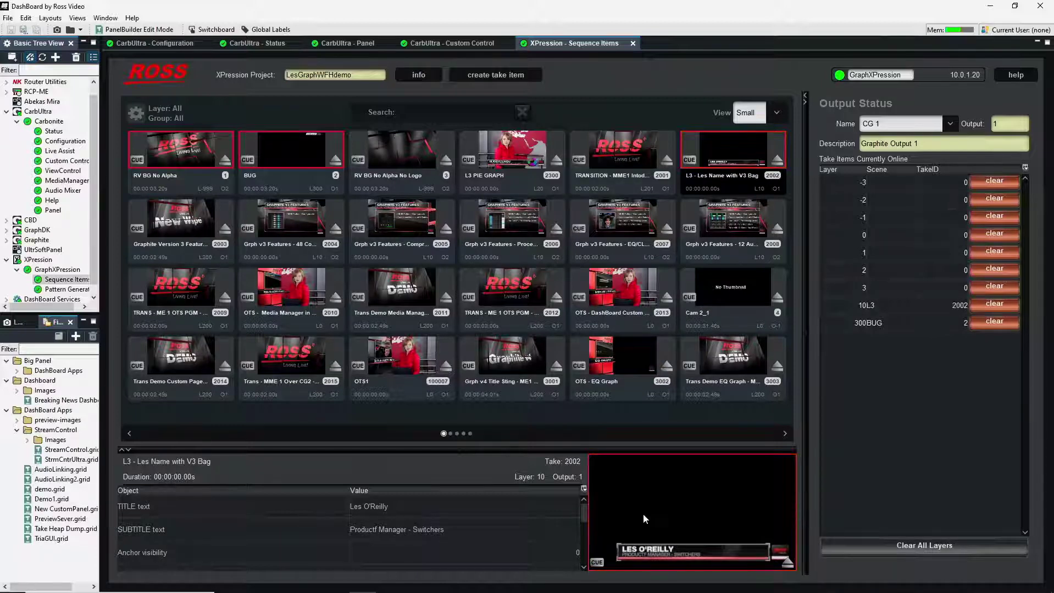
{"action": "left_click", "coordinate": [792, 561]}
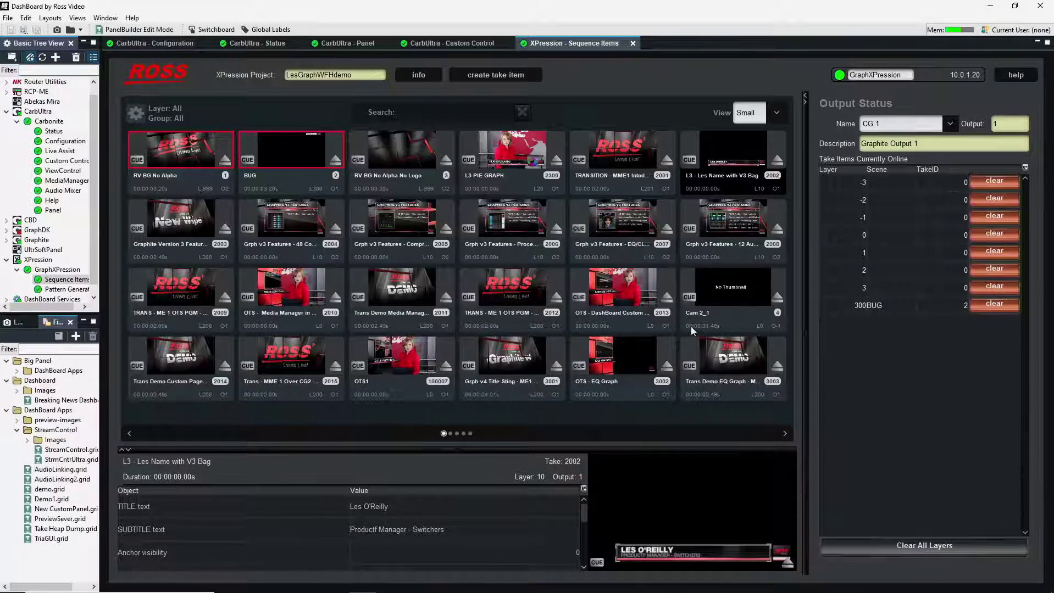
- Show take items as a detailed list and preview takes 2300, 2001 and 2002
{"action": "left_click", "coordinate": [776, 113]}
{"action": "left_click", "coordinate": [758, 166]}
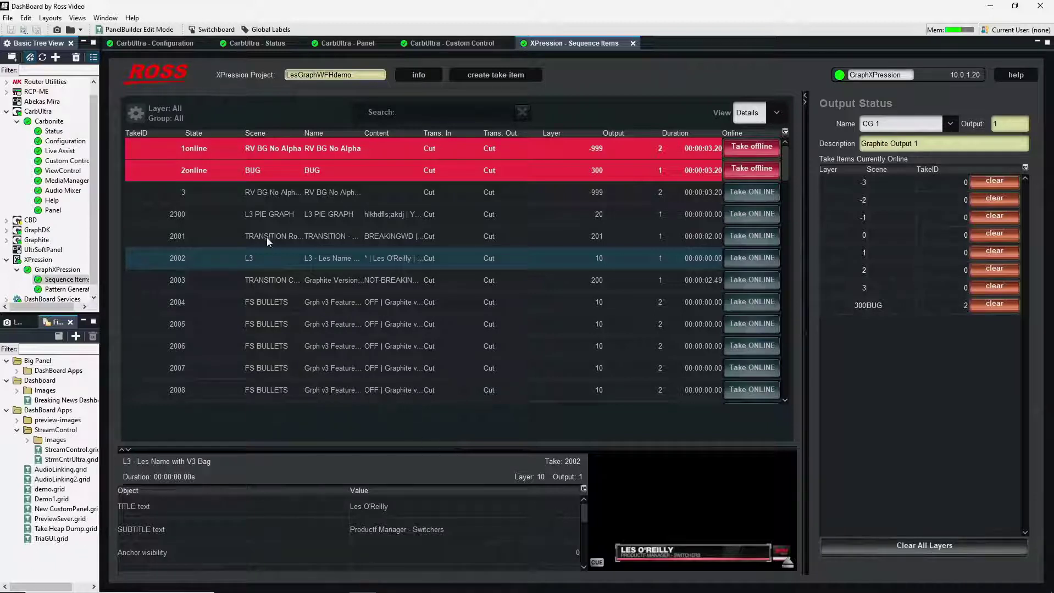
{"action": "left_click", "coordinate": [219, 214]}
{"action": "left_click", "coordinate": [214, 239]}
{"action": "left_click", "coordinate": [213, 262]}
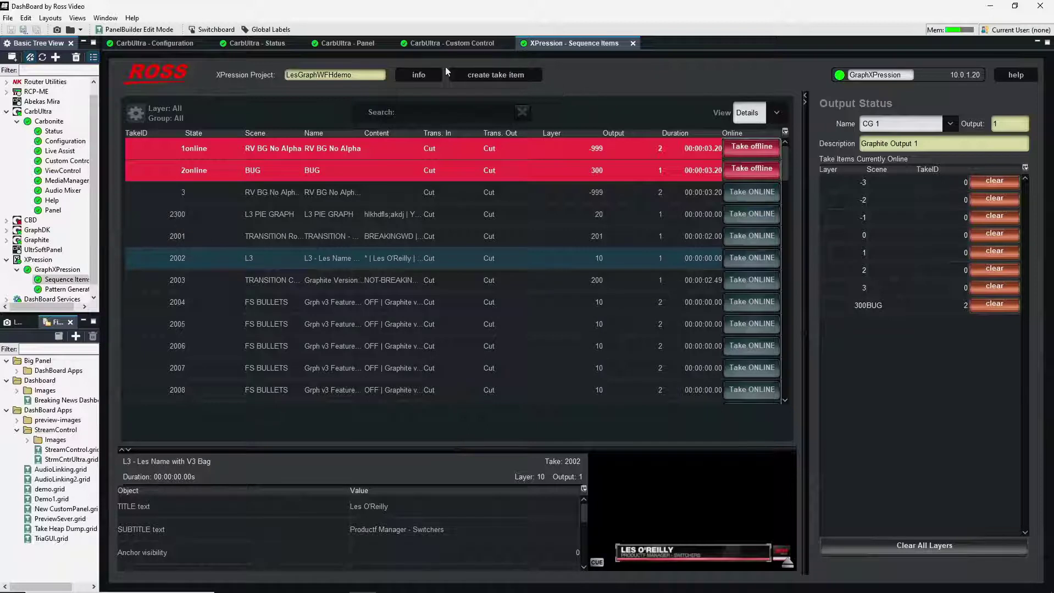
- Create a take item from scene BANNER 15 (20100) into group Graphite v3 (2000), then return to CarbUltra Configuration
{"action": "left_click", "coordinate": [486, 78]}
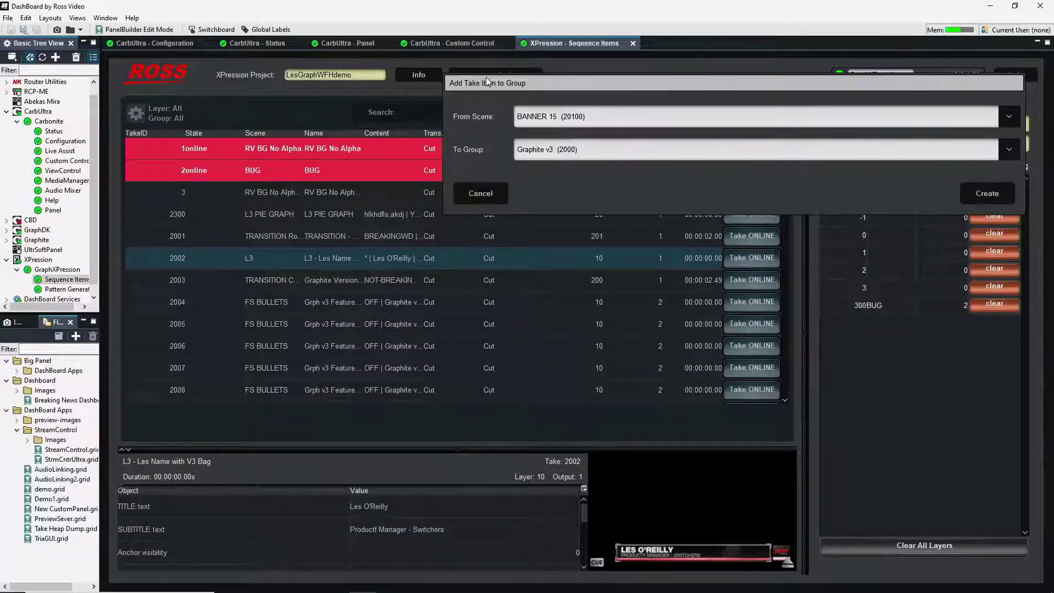
{"action": "left_click", "coordinate": [1008, 118]}
{"action": "left_click", "coordinate": [1008, 118]}
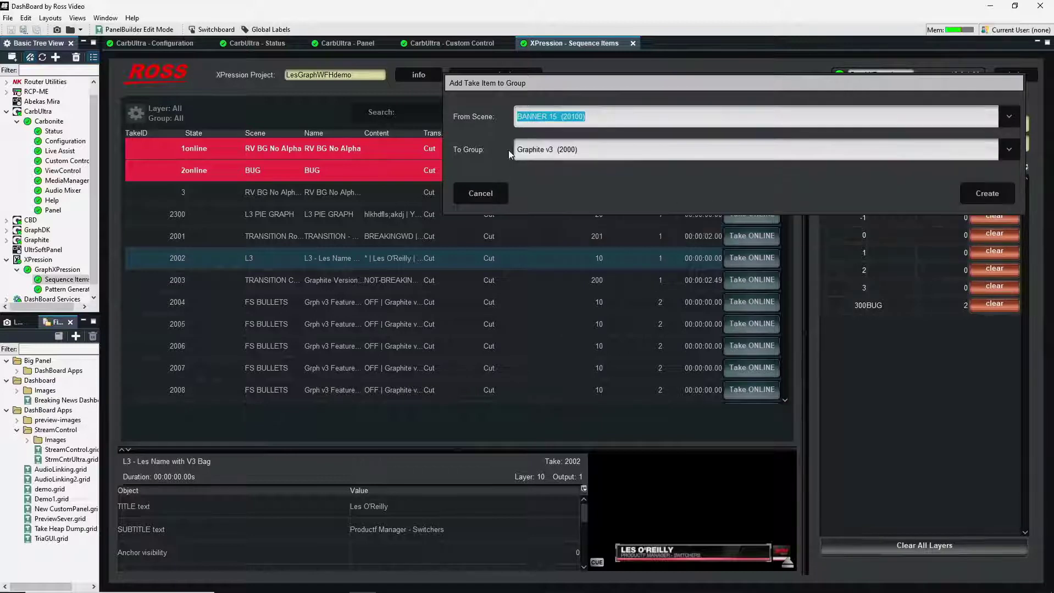
{"action": "left_click", "coordinate": [1009, 152]}
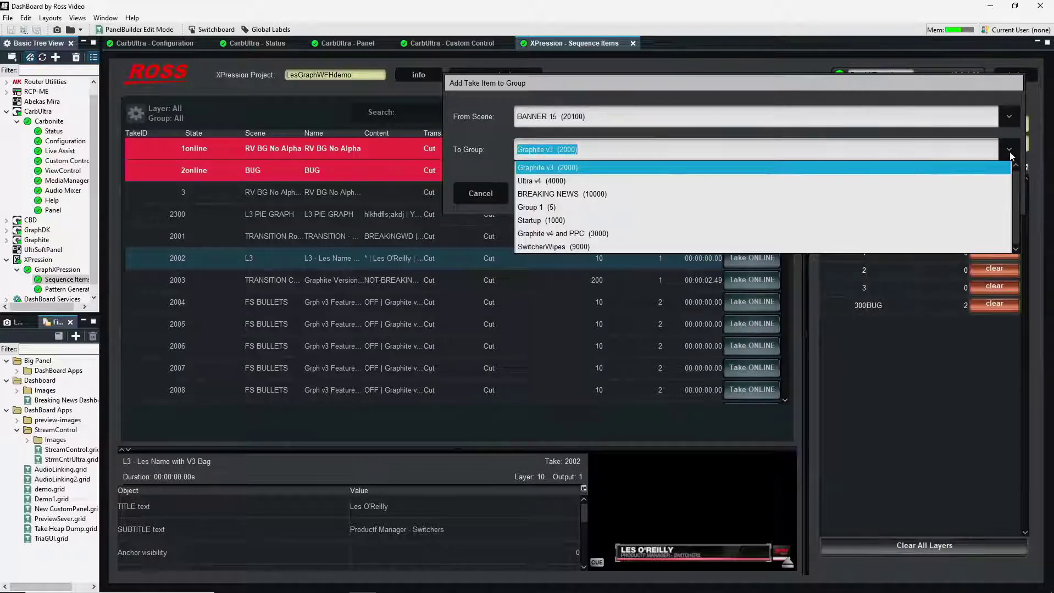
{"action": "left_click", "coordinate": [1009, 151]}
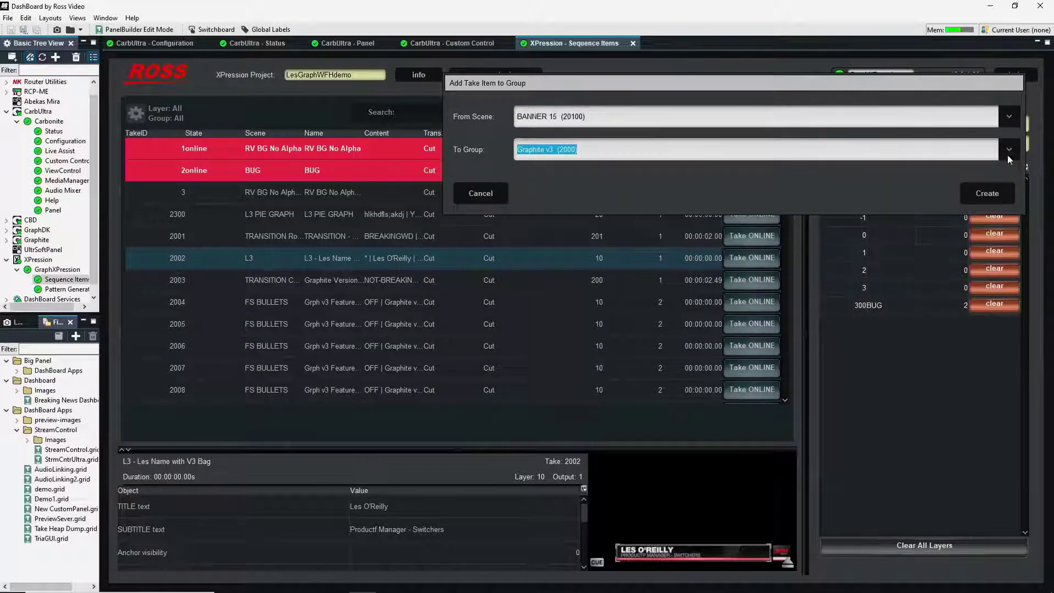
{"action": "left_click", "coordinate": [994, 195]}
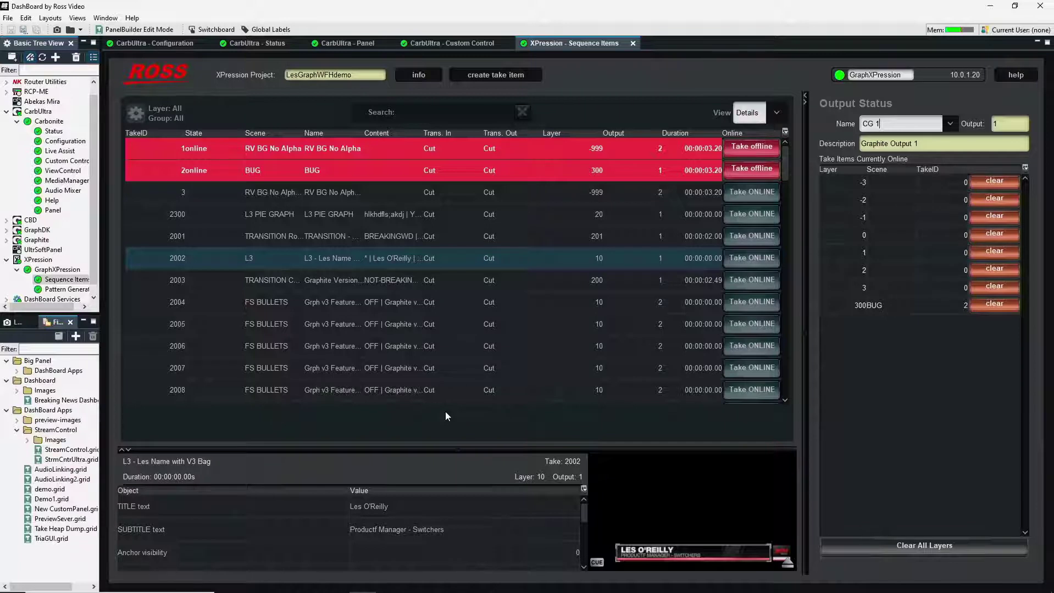
{"action": "left_click", "coordinate": [173, 46]}
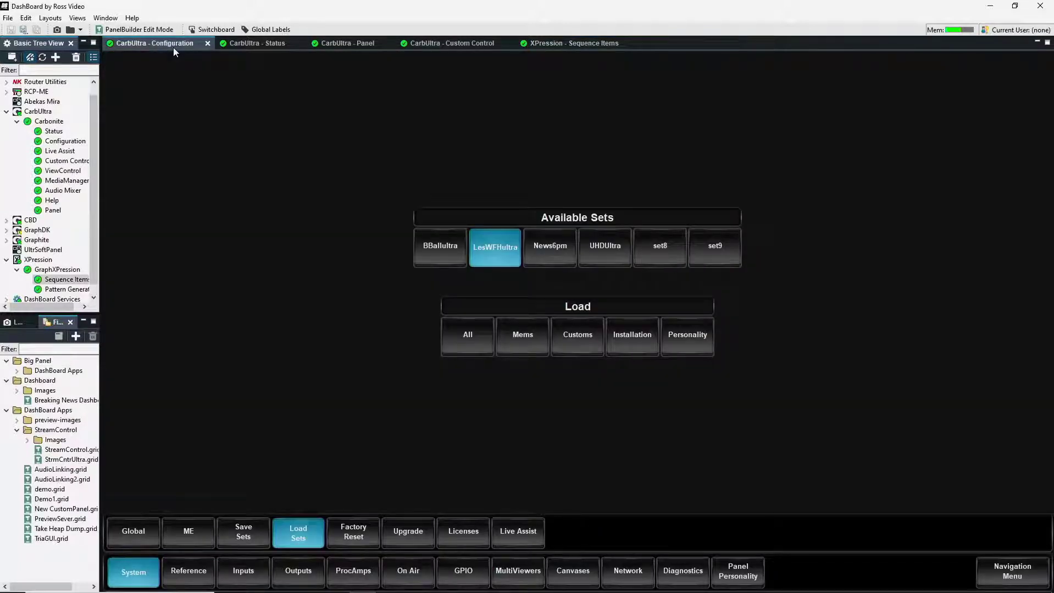
- In full-screen Live Assist settings, set panel 1 (XPN) address to GraphXPression > Sequence Items
{"action": "double_click", "coordinate": [173, 47]}
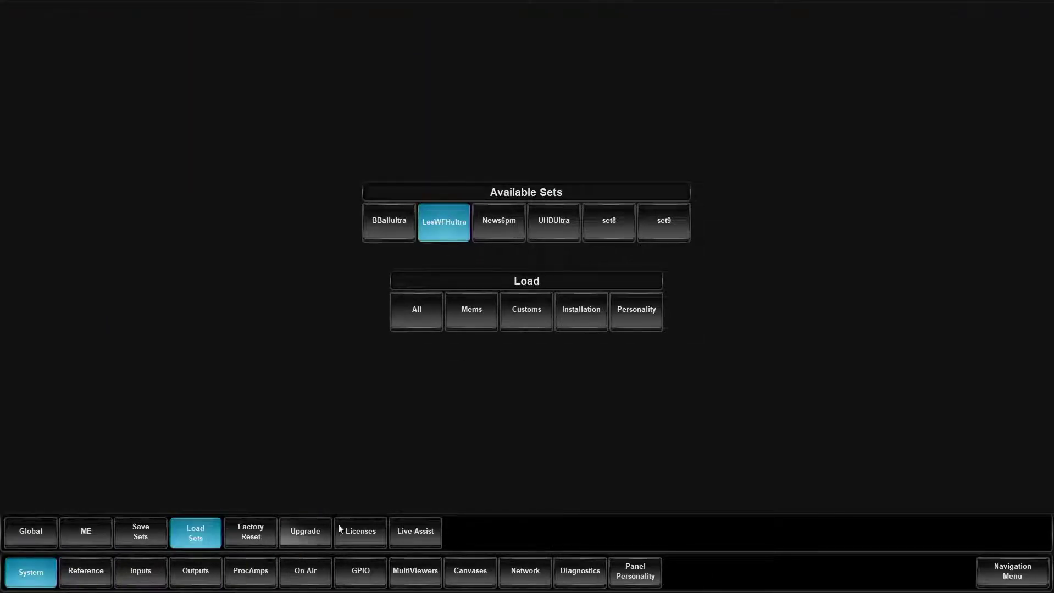
{"action": "left_click", "coordinate": [404, 532]}
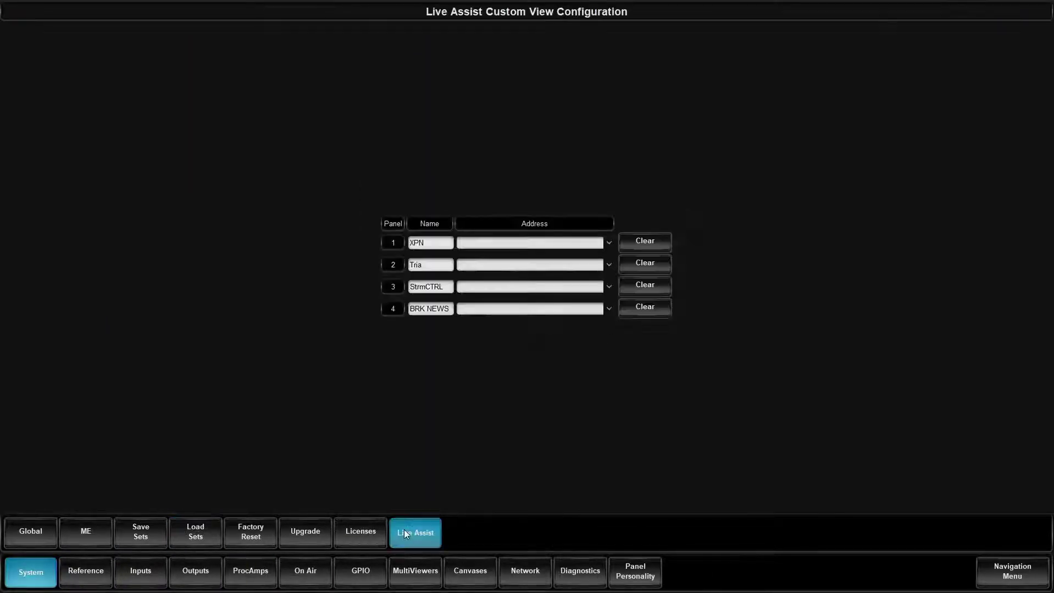
{"action": "left_click", "coordinate": [443, 244]}
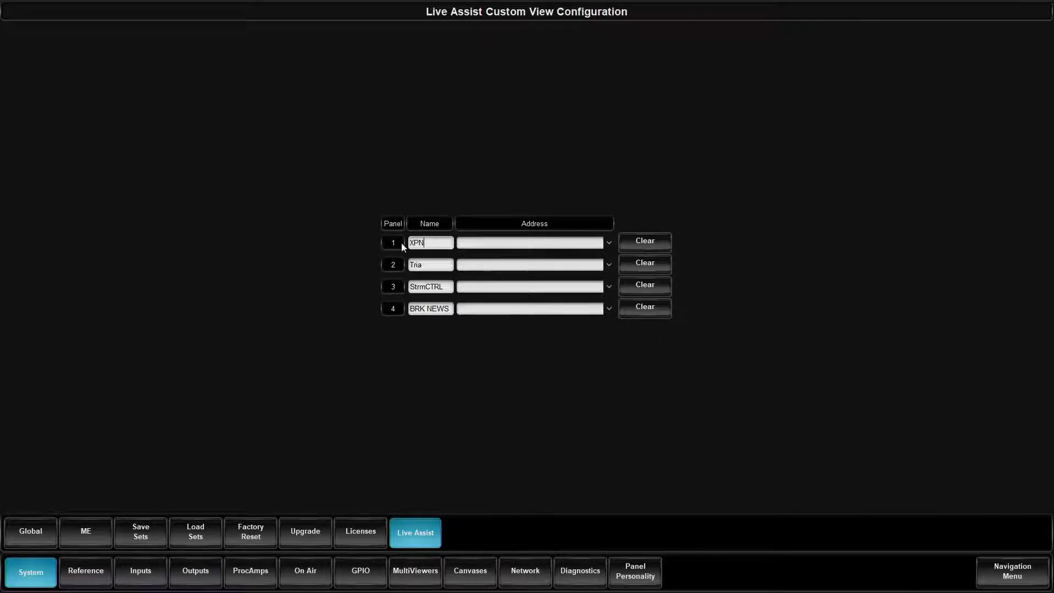
{"action": "left_click", "coordinate": [604, 243]}
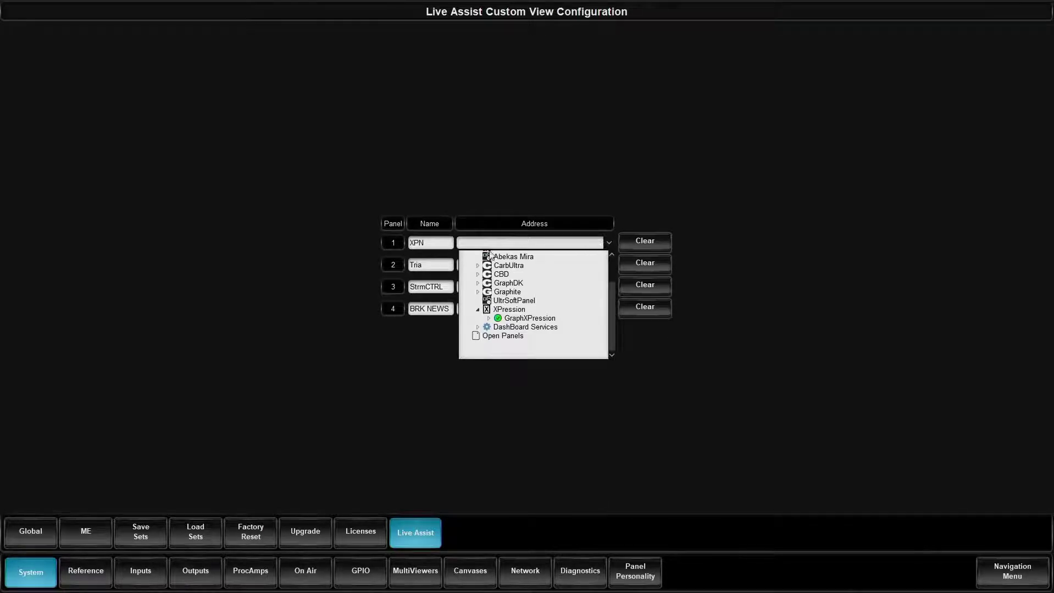
{"action": "left_click", "coordinate": [489, 319]}
{"action": "left_click", "coordinate": [541, 328]}
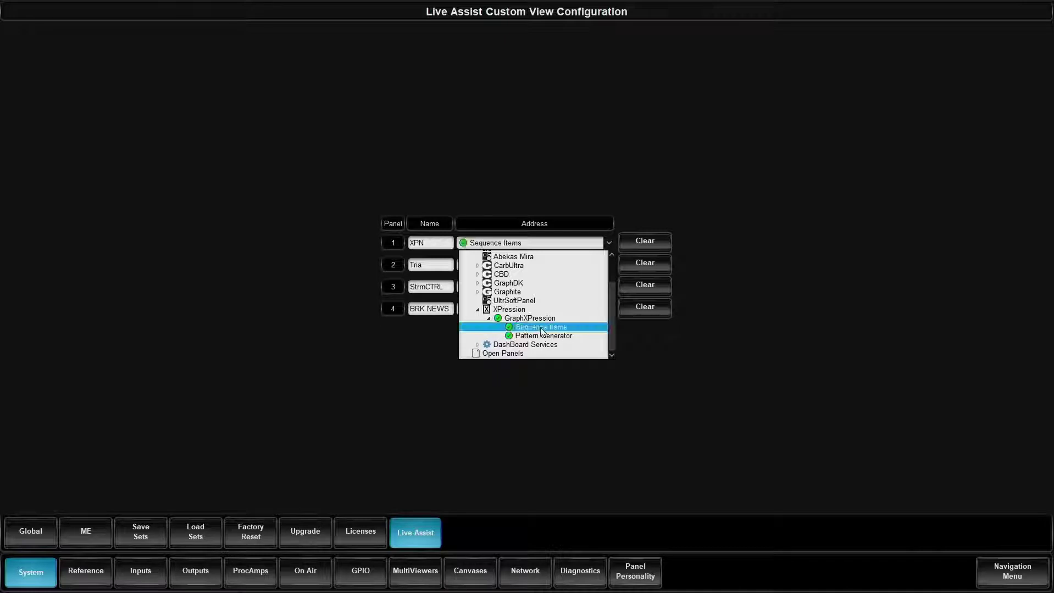
{"action": "double_click", "coordinate": [535, 320]}
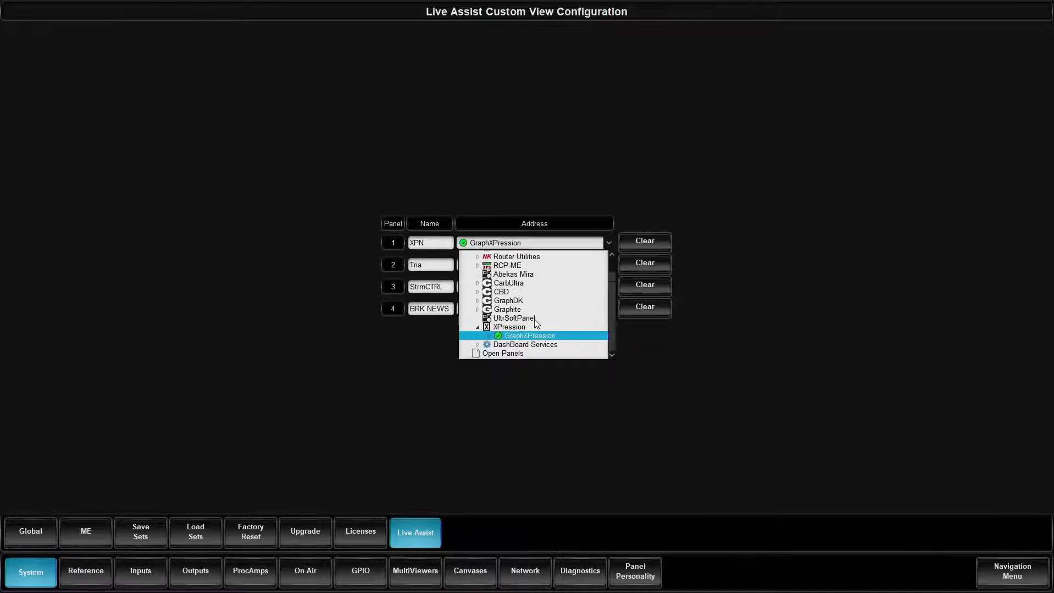
{"action": "left_click", "coordinate": [535, 337]}
{"action": "left_click", "coordinate": [542, 337]}
{"action": "left_click", "coordinate": [544, 337]}
{"action": "left_click", "coordinate": [551, 344]}
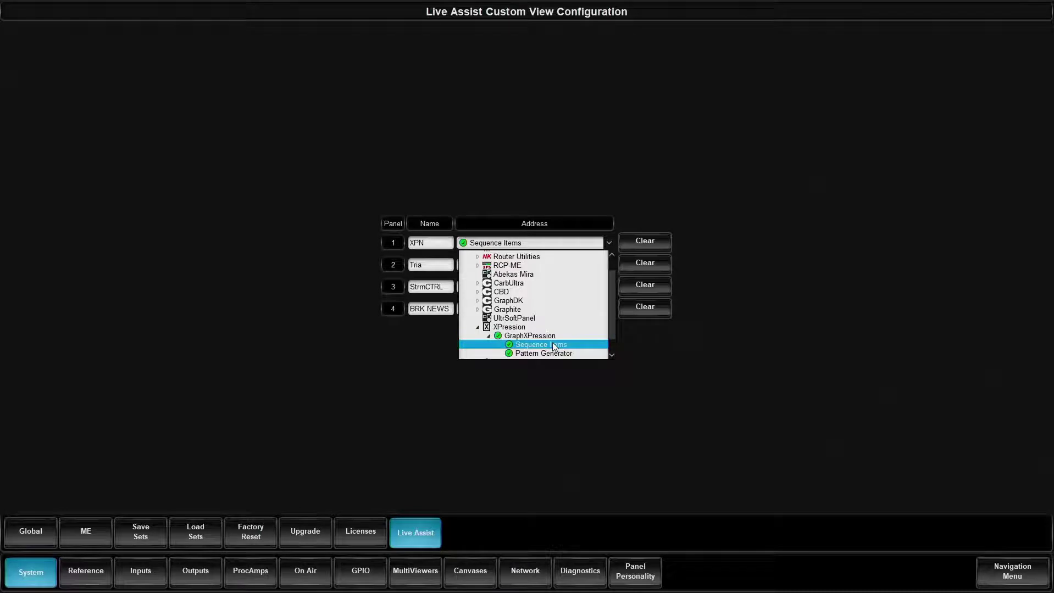
{"action": "left_click", "coordinate": [554, 345]}
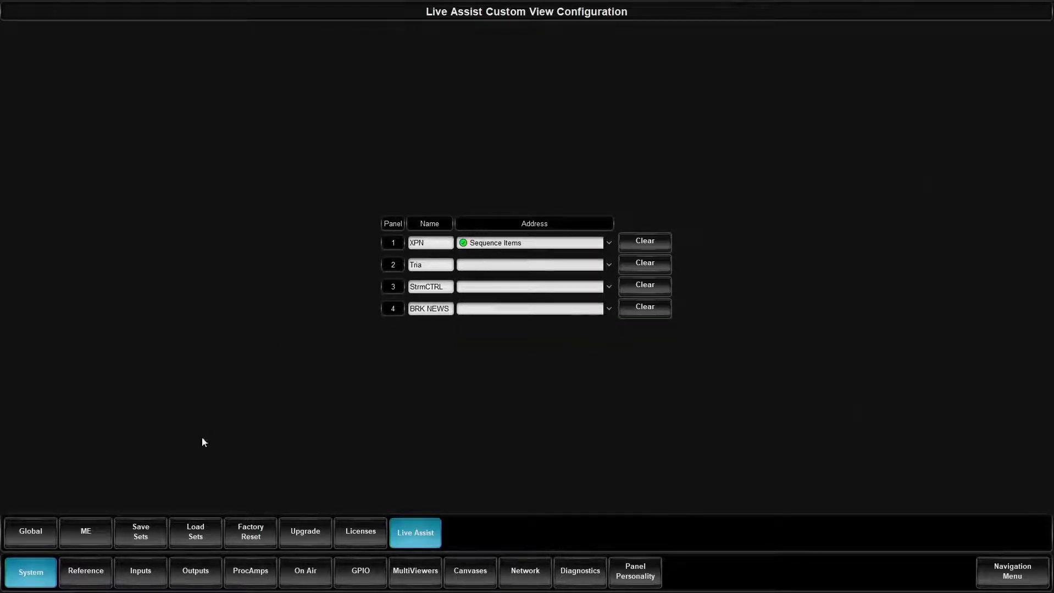
- Verify in Inputs > Physical that CG 1 (Input7) has Panel Follow set to XPN
{"action": "left_click", "coordinate": [132, 571]}
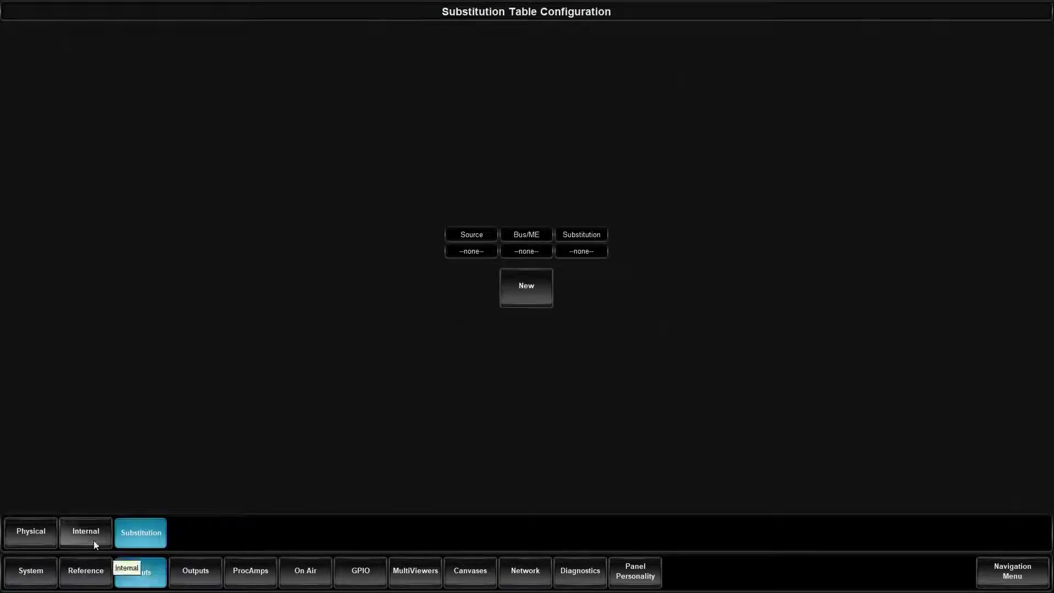
{"action": "left_click", "coordinate": [38, 534]}
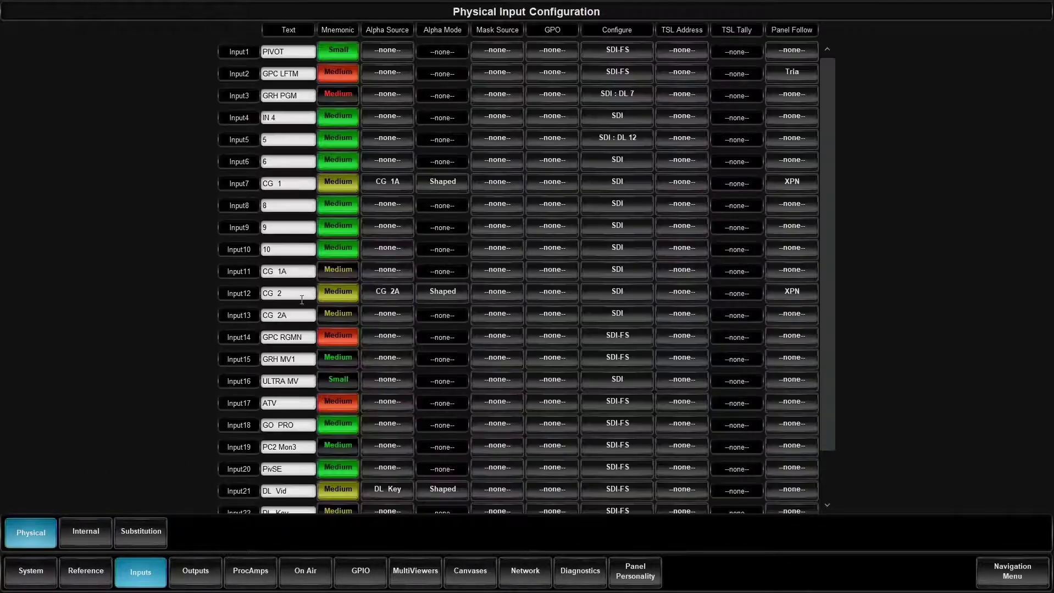
{"action": "left_click", "coordinate": [790, 177]}
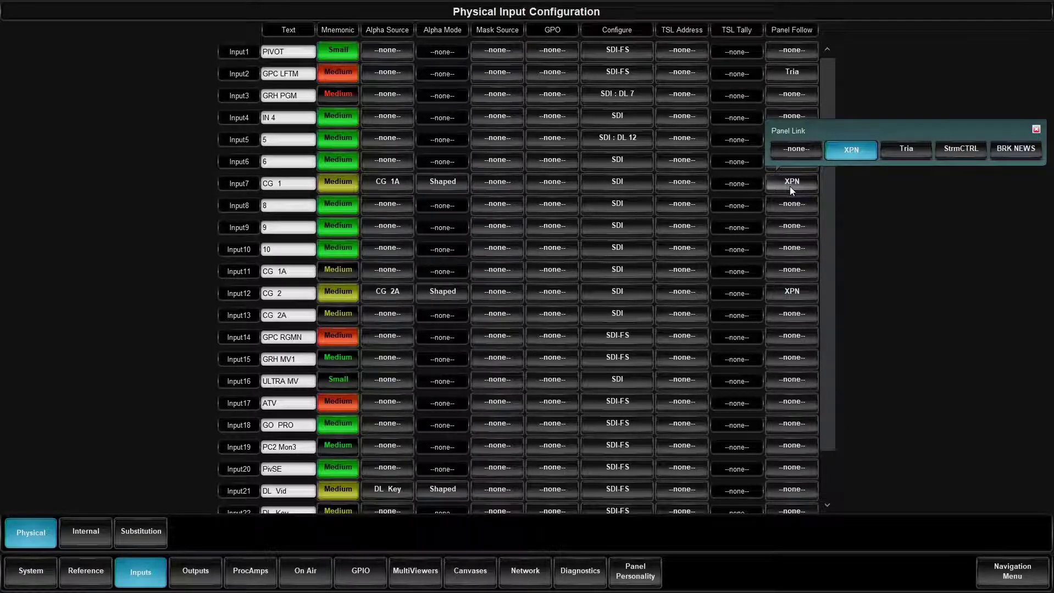
{"action": "left_click", "coordinate": [988, 568]}
- Open the Live Assist page, select KEY 4 and pick CG 1 as its source
{"action": "left_click", "coordinate": [862, 536]}
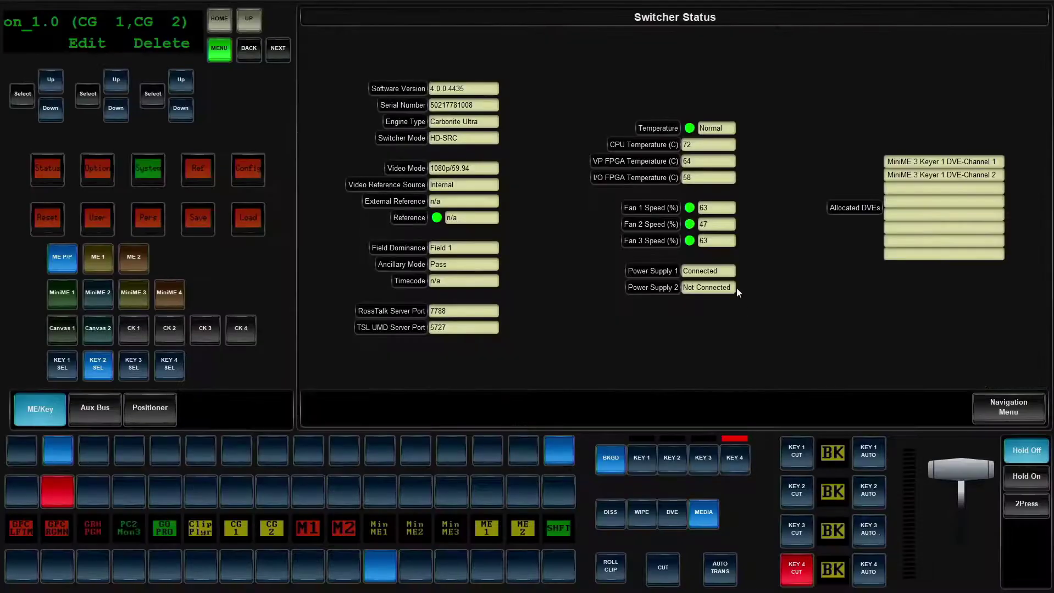
{"action": "left_click", "coordinate": [1013, 410]}
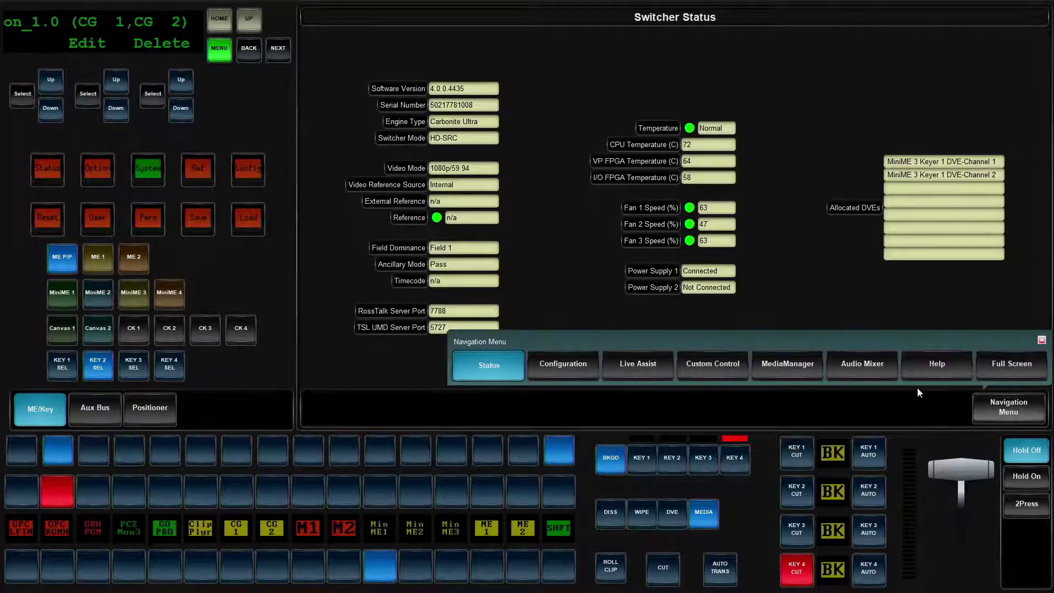
{"action": "left_click", "coordinate": [621, 368]}
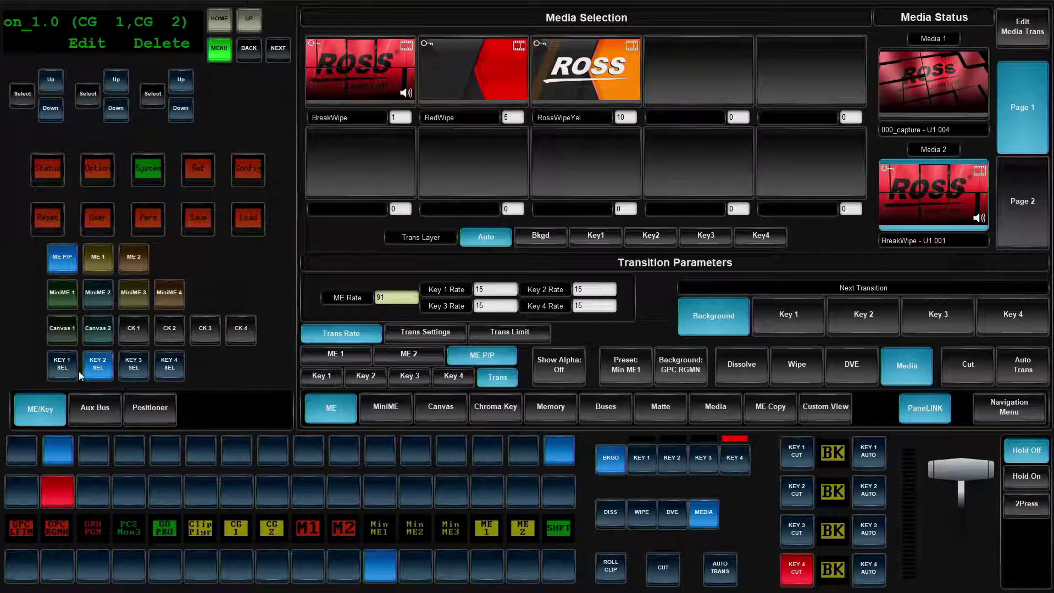
{"action": "left_click", "coordinate": [169, 364]}
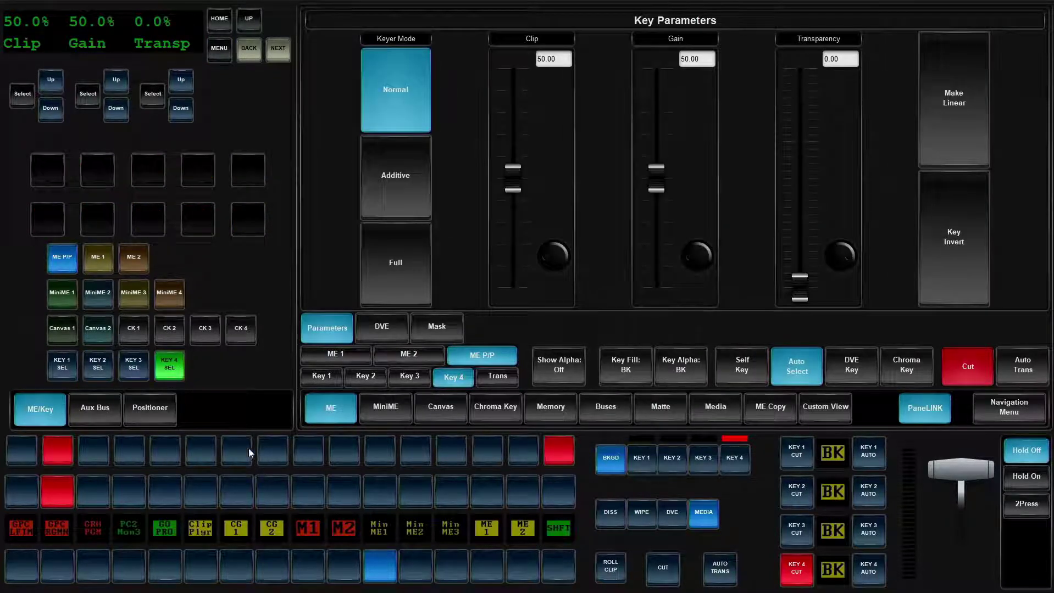
{"action": "left_click", "coordinate": [242, 449]}
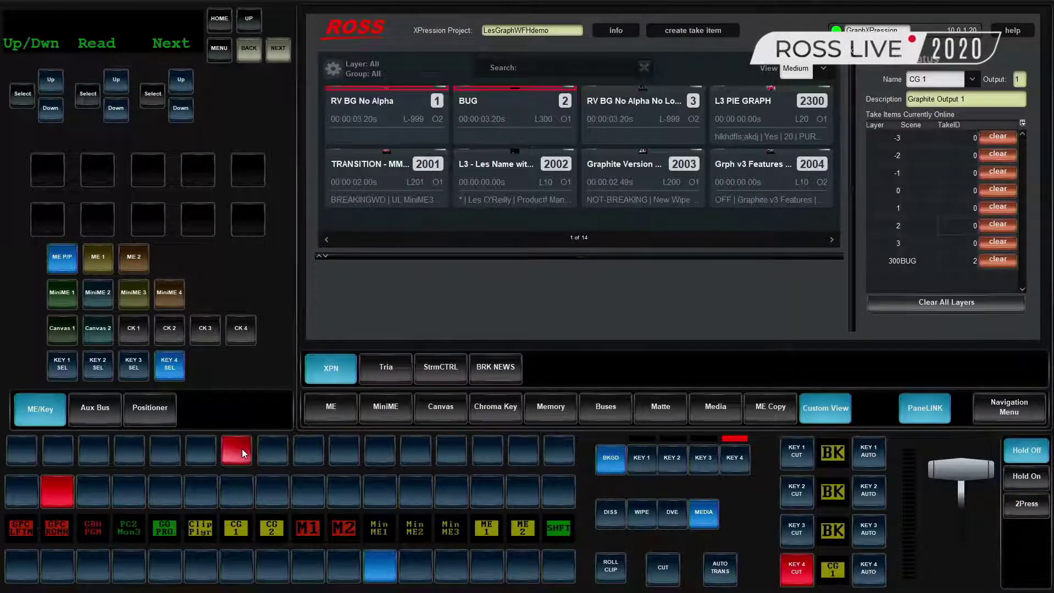
- Set the XPression take-item view to Large and page to the next set of items
{"action": "left_click", "coordinate": [824, 69]}
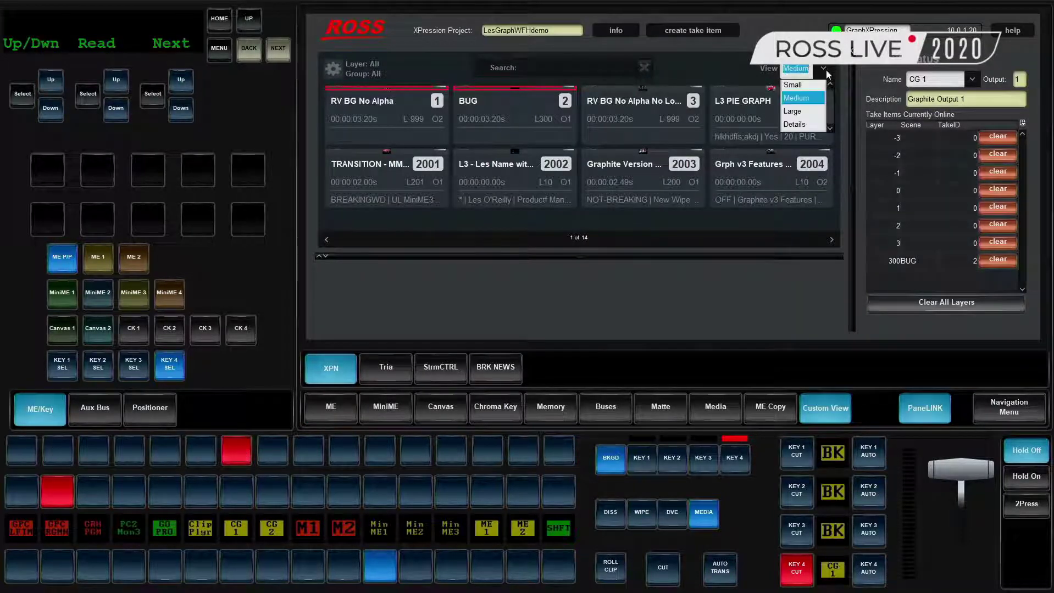
{"action": "left_click", "coordinate": [818, 84]}
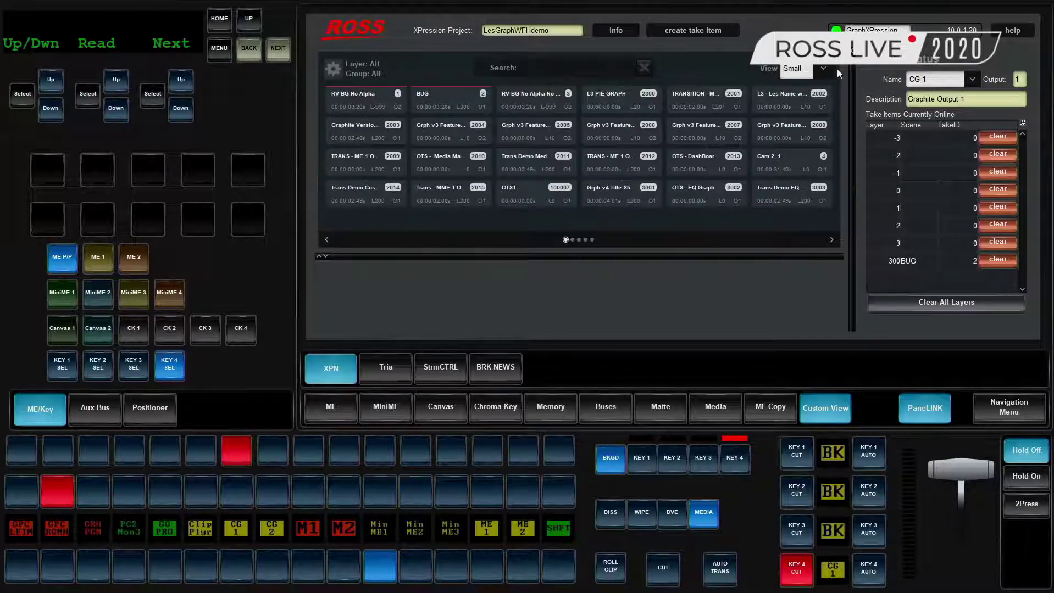
{"action": "left_click", "coordinate": [828, 70]}
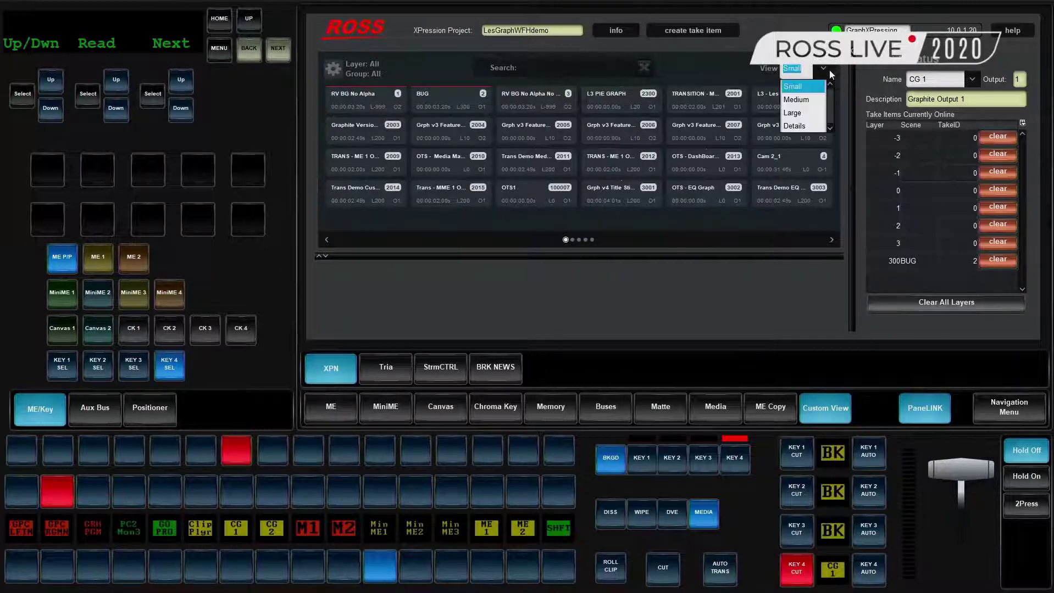
{"action": "left_click", "coordinate": [806, 112]}
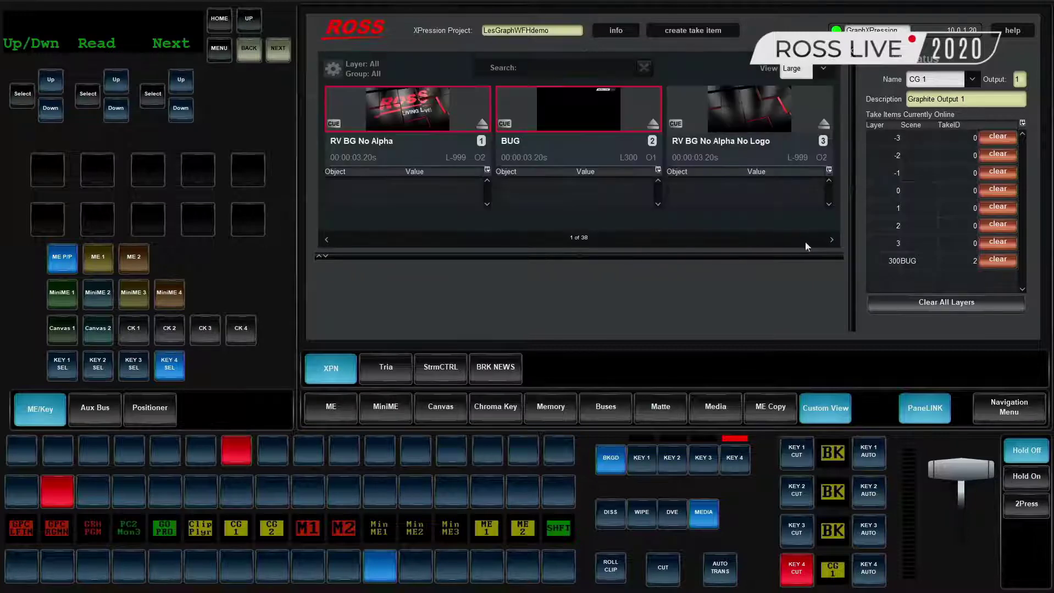
{"action": "left_click", "coordinate": [831, 240]}
- Take the L3 lower third on air, take it off, and clear the 300BUG graphic
{"action": "left_click", "coordinate": [752, 116]}
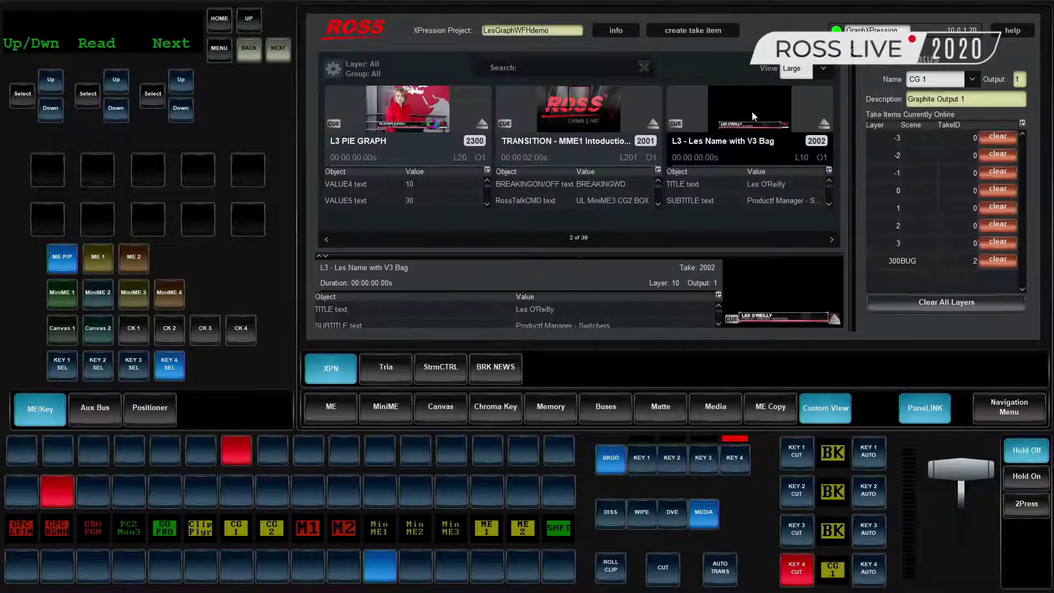
{"action": "mouse_move", "coordinate": [581, 256]}
{"action": "left_mouse_down"}
{"action": "mouse_move", "coordinate": [585, 234]}
{"action": "mouse_move", "coordinate": [593, 254]}
{"action": "left_mouse_up"}
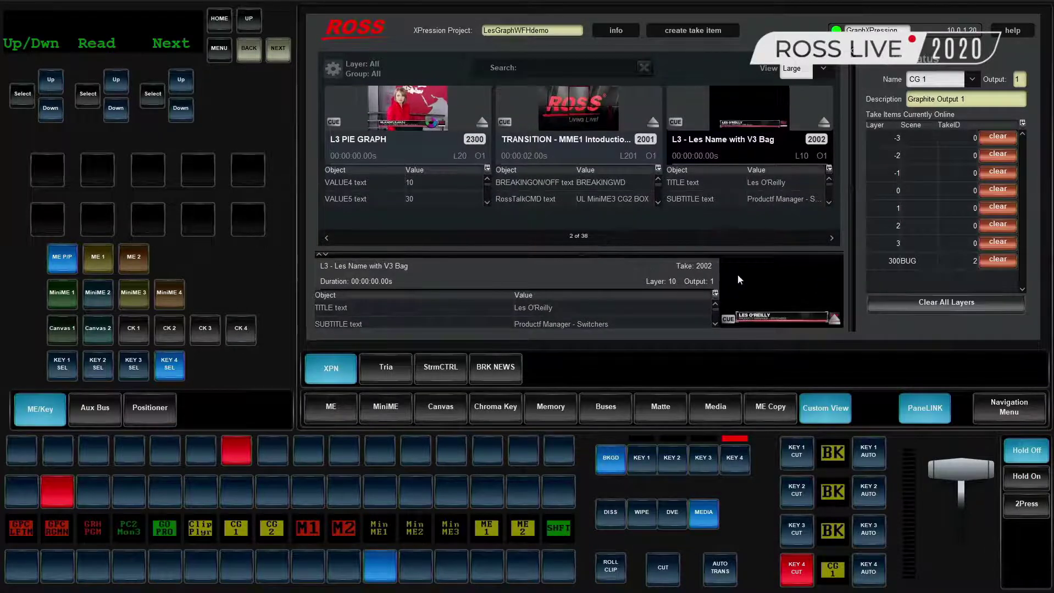
{"action": "mouse_move", "coordinate": [852, 277]}
{"action": "left_mouse_down"}
{"action": "mouse_move", "coordinate": [775, 283]}
{"action": "mouse_move", "coordinate": [865, 285]}
{"action": "left_mouse_up"}
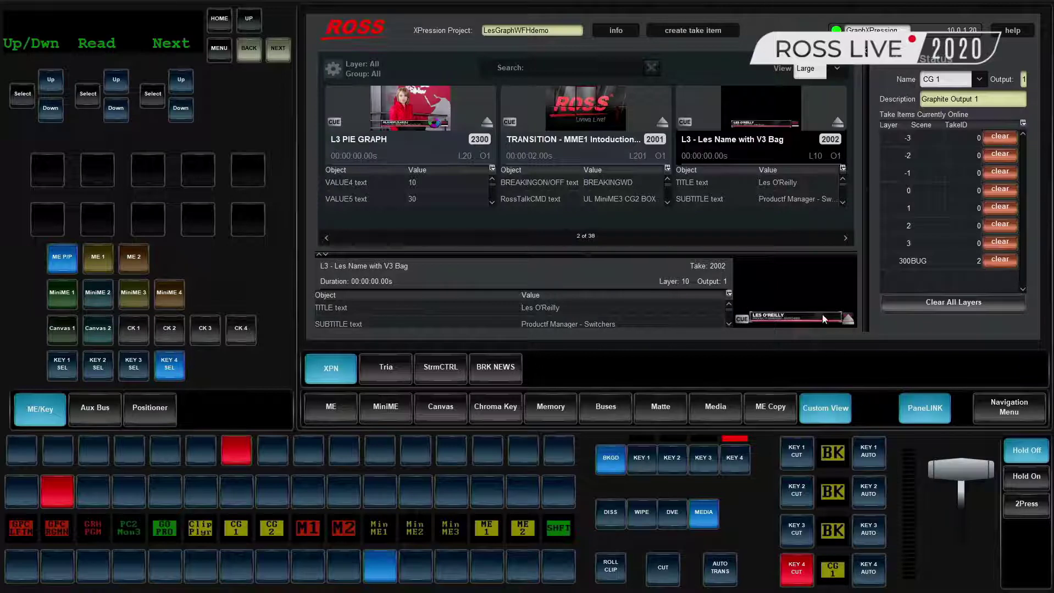
{"action": "left_click", "coordinate": [757, 112]}
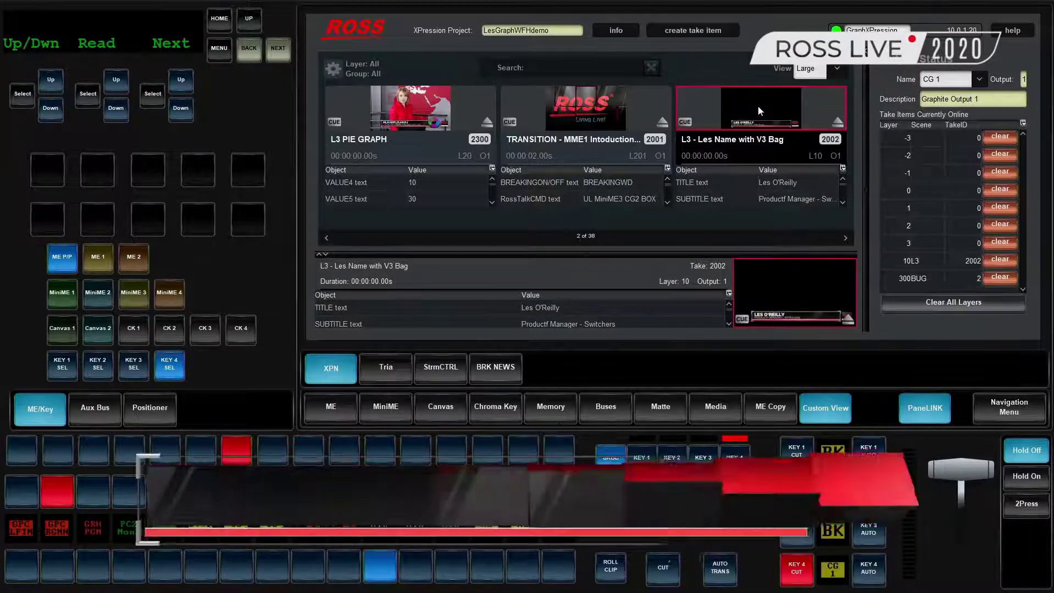
{"action": "left_click", "coordinate": [836, 122]}
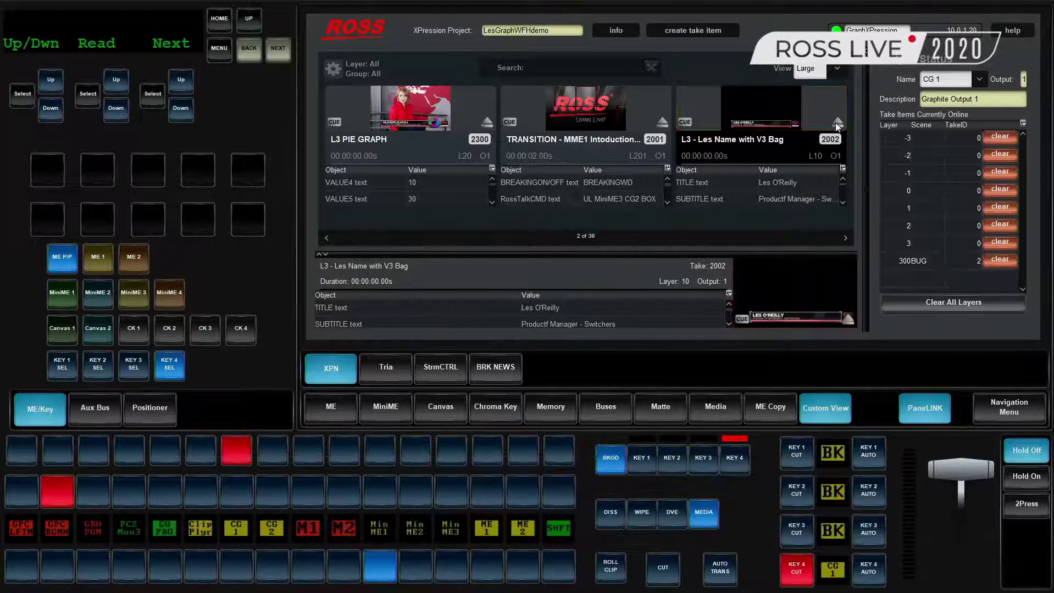
{"action": "left_click", "coordinate": [663, 122]}
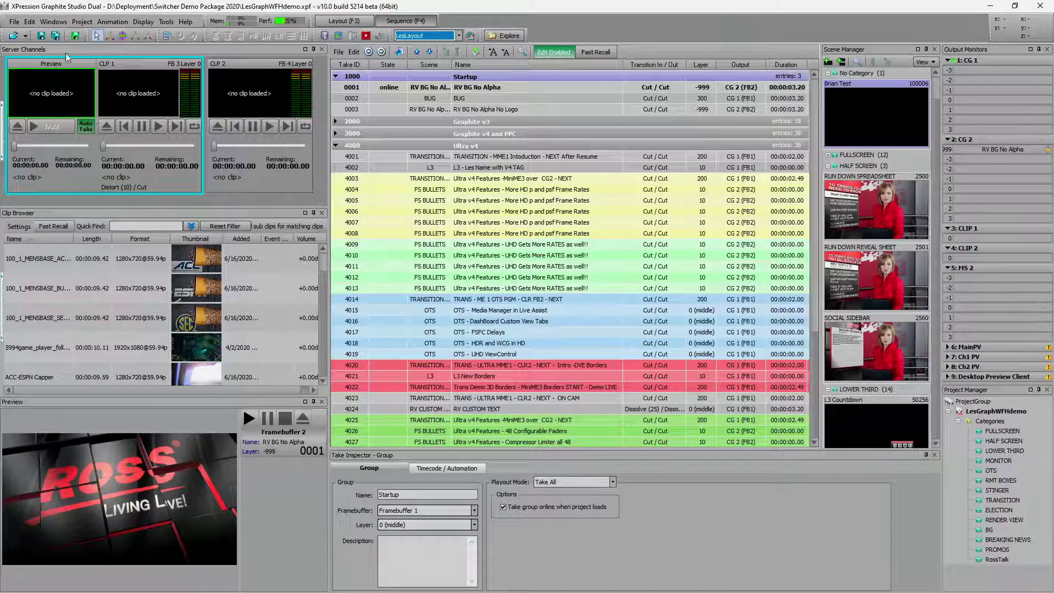
- Open Hardware Setup's GPI / Tally Boards tab and inspect the first Smart GPI / RossTalk board
{"action": "left_click", "coordinate": [35, 23]}
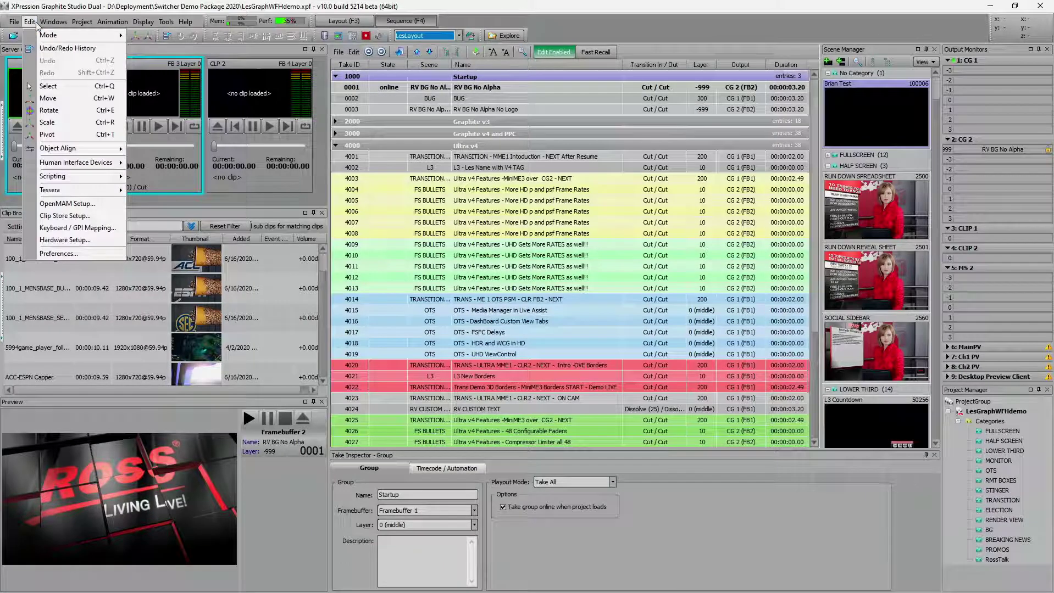
{"action": "left_click", "coordinate": [97, 245]}
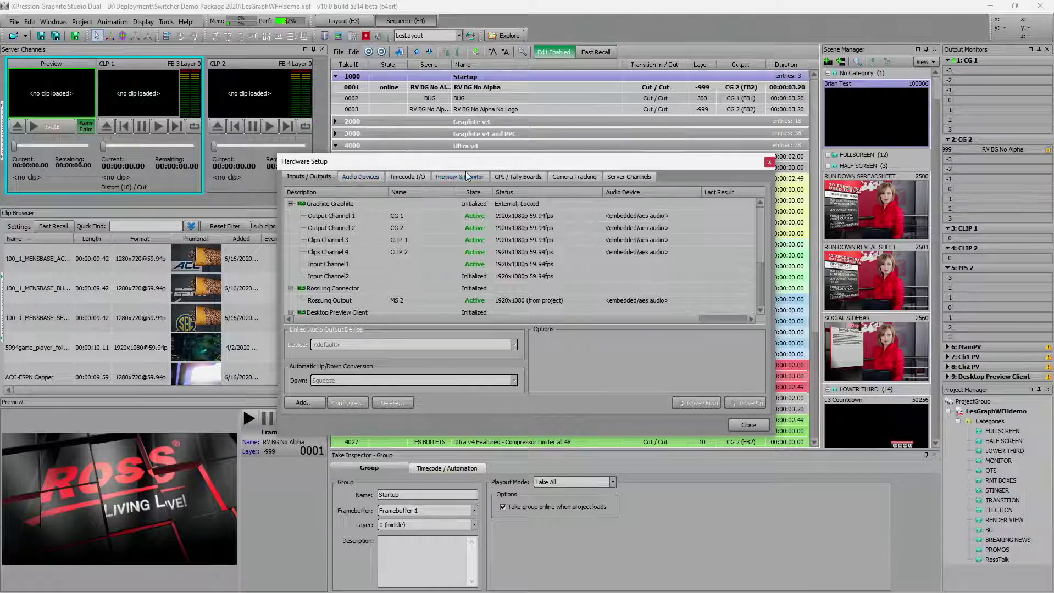
{"action": "left_click", "coordinate": [532, 179]}
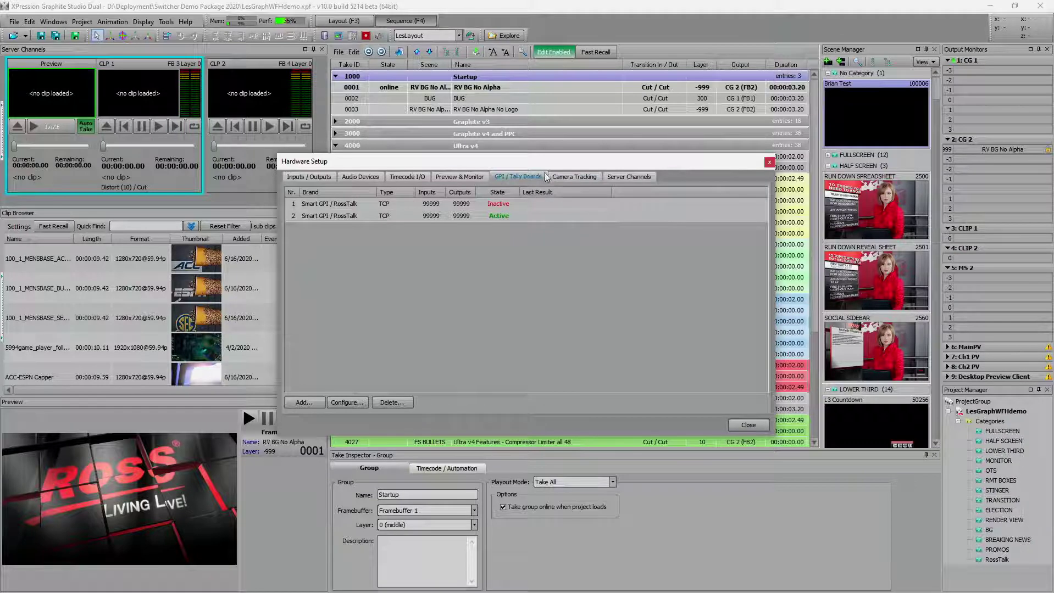
{"action": "left_click", "coordinate": [330, 208]}
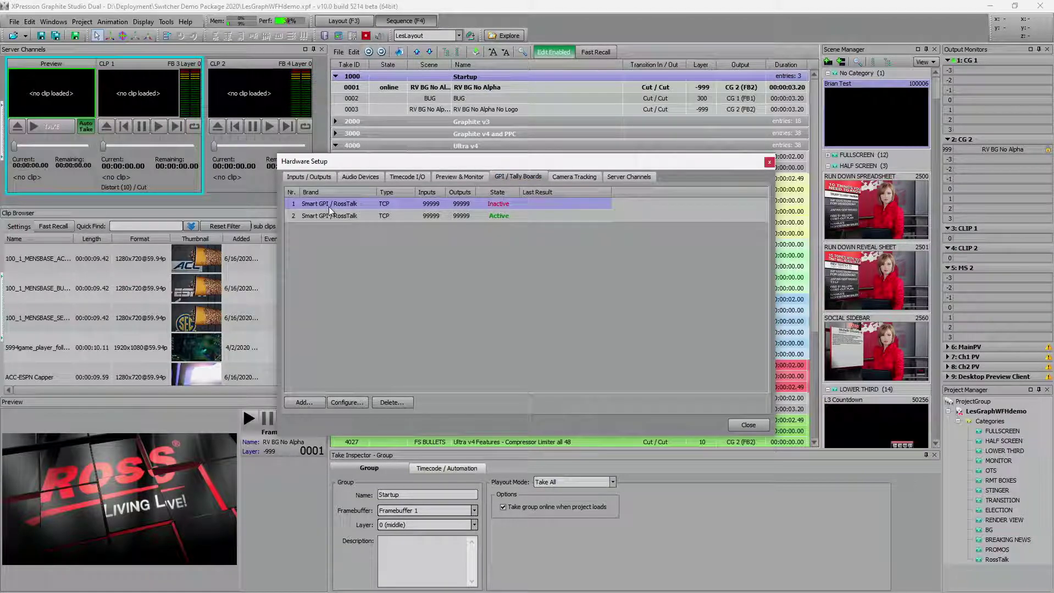
{"action": "double_click", "coordinate": [330, 207]}
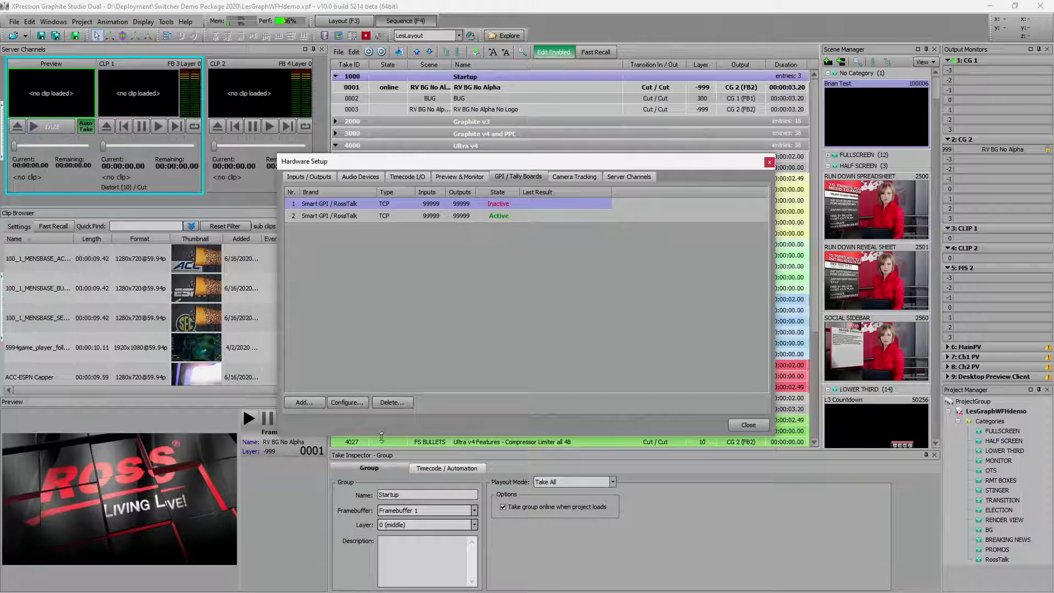
- Add a new Smart GPI / RossTalk board and open its setup
{"action": "left_click", "coordinate": [310, 402]}
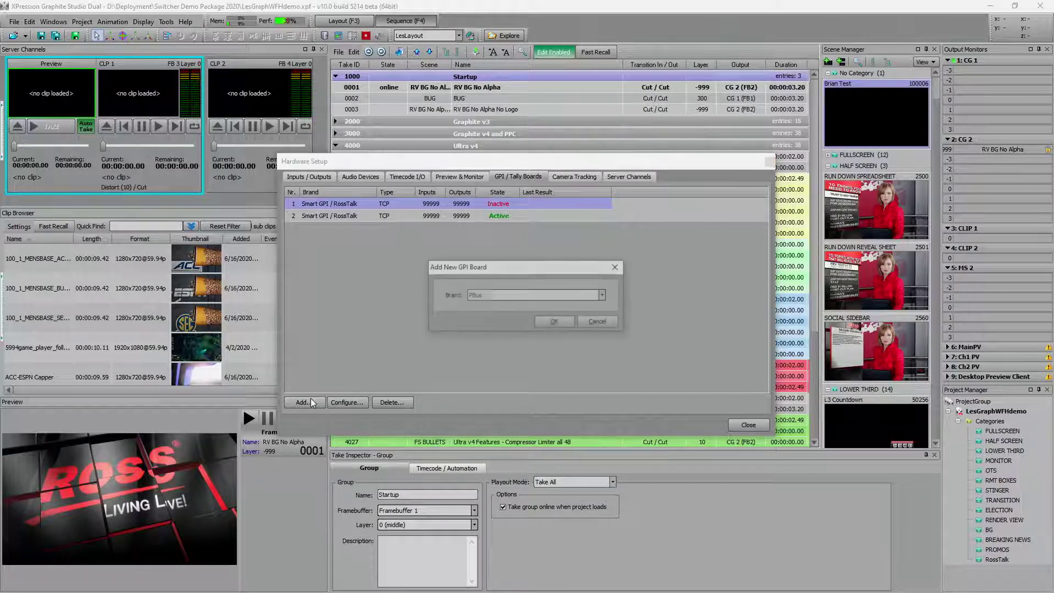
{"action": "left_click", "coordinate": [492, 291]}
{"action": "left_click", "coordinate": [498, 320]}
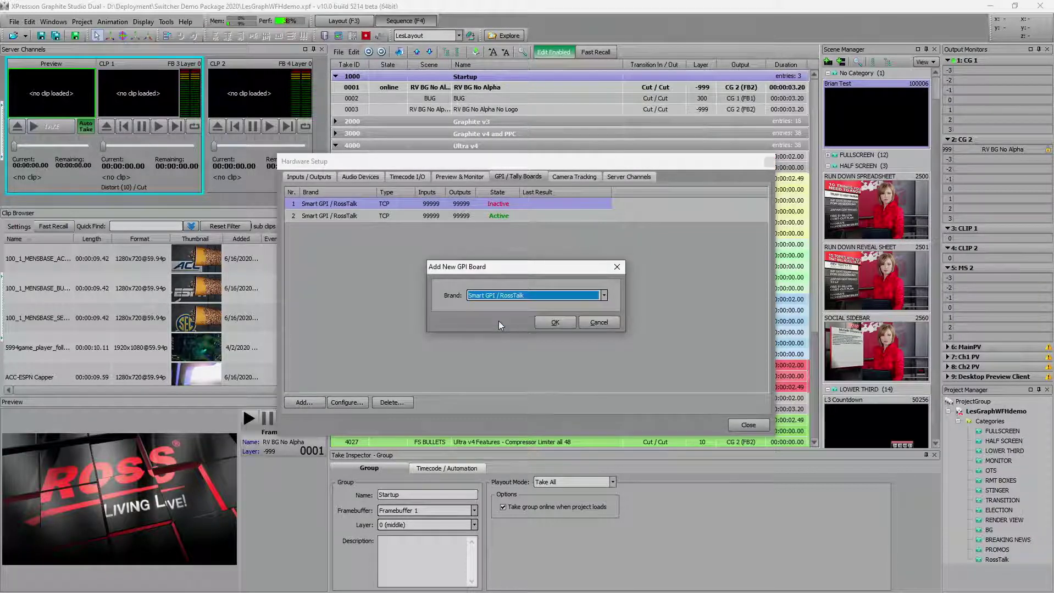
{"action": "left_click", "coordinate": [541, 321]}
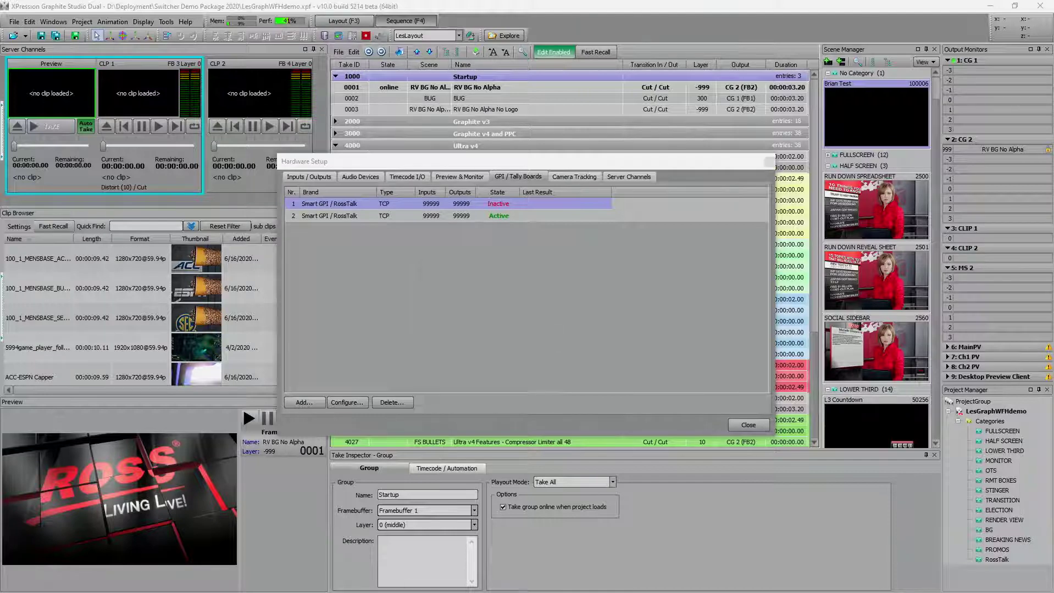
{"action": "double_click", "coordinate": [465, 206]}
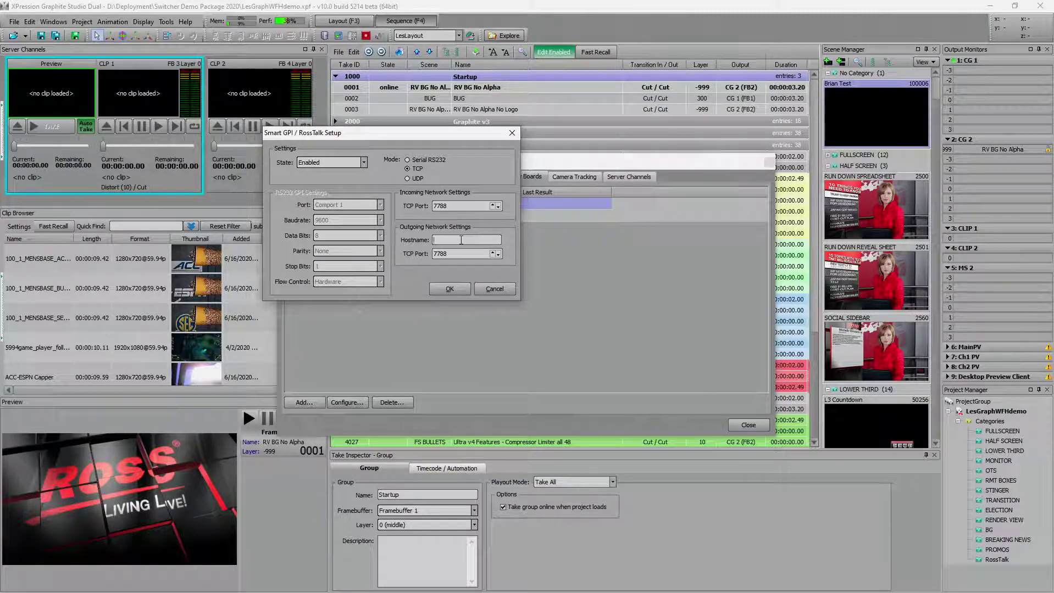
- Begin entering the switcher's IP address (10…) in the board's Hostname field
{"action": "type", "text": "10"}
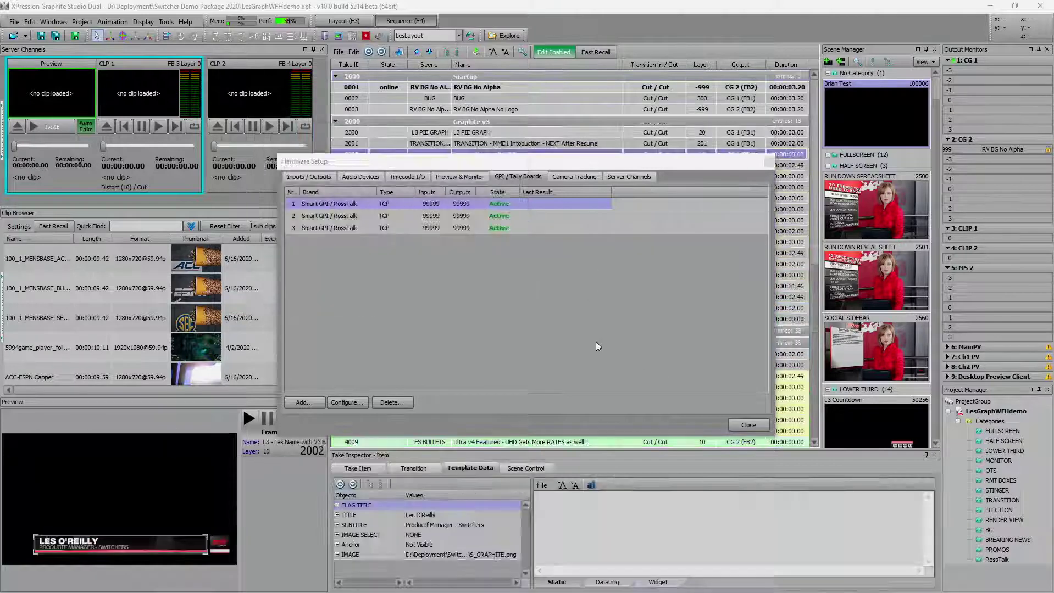
- Close the hardware setup and step through the take list to take 2003 (ME1 over CG2 - NEXT)
{"action": "key", "text": "Escape"}
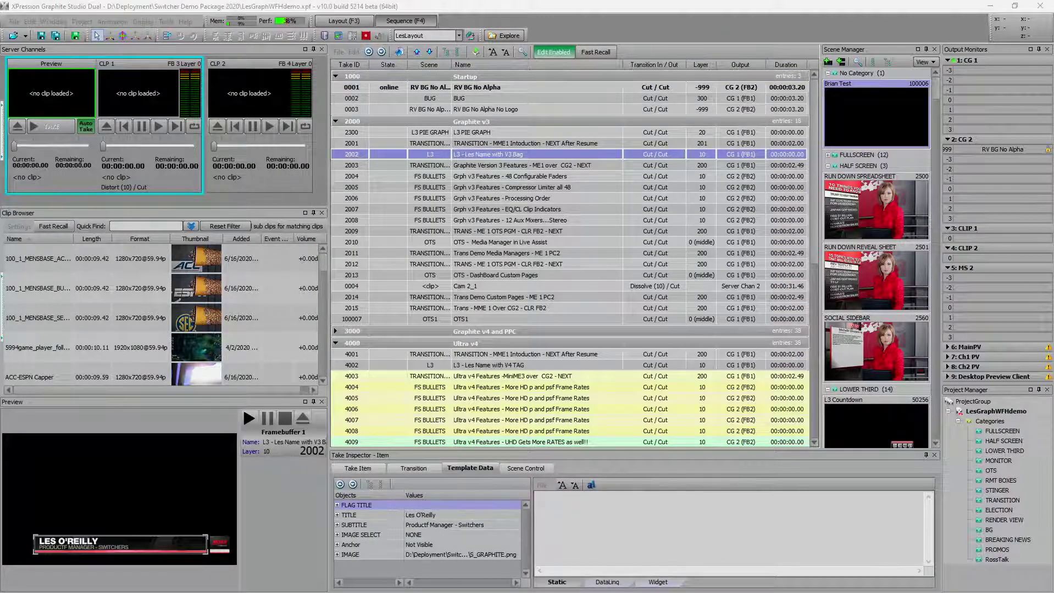
{"action": "key", "text": "Up"}
{"action": "key", "text": "Up"}
{"action": "key", "text": "Up"}
{"action": "key", "text": "Up"}
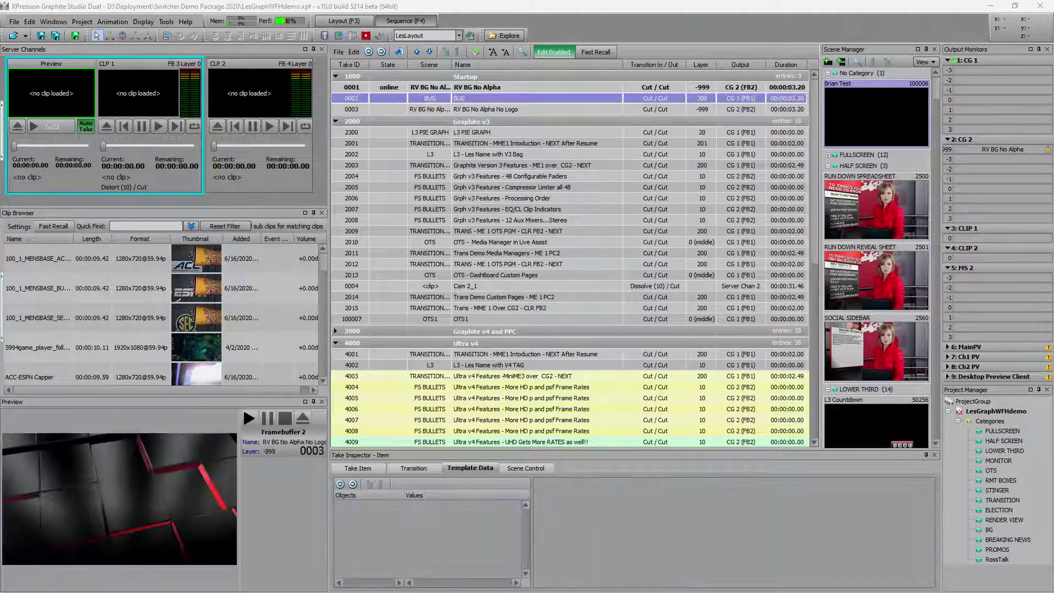
{"action": "key", "text": "Down"}
{"action": "key", "text": "Down"}
{"action": "key", "text": "Down"}
{"action": "key", "text": "Down"}
{"action": "key", "text": "Down"}
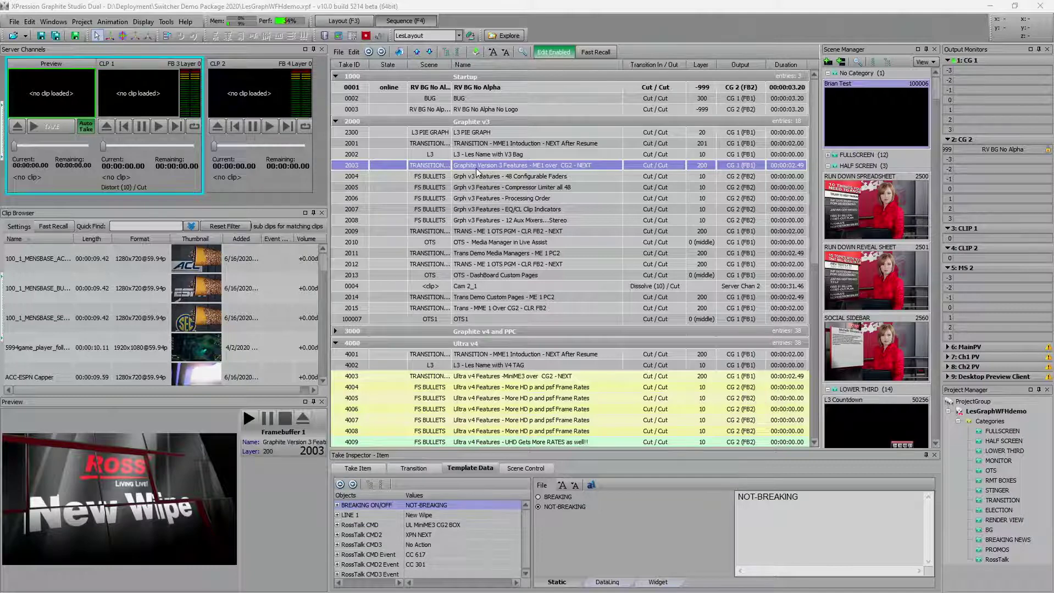
{"action": "left_click", "coordinate": [32, 22]}
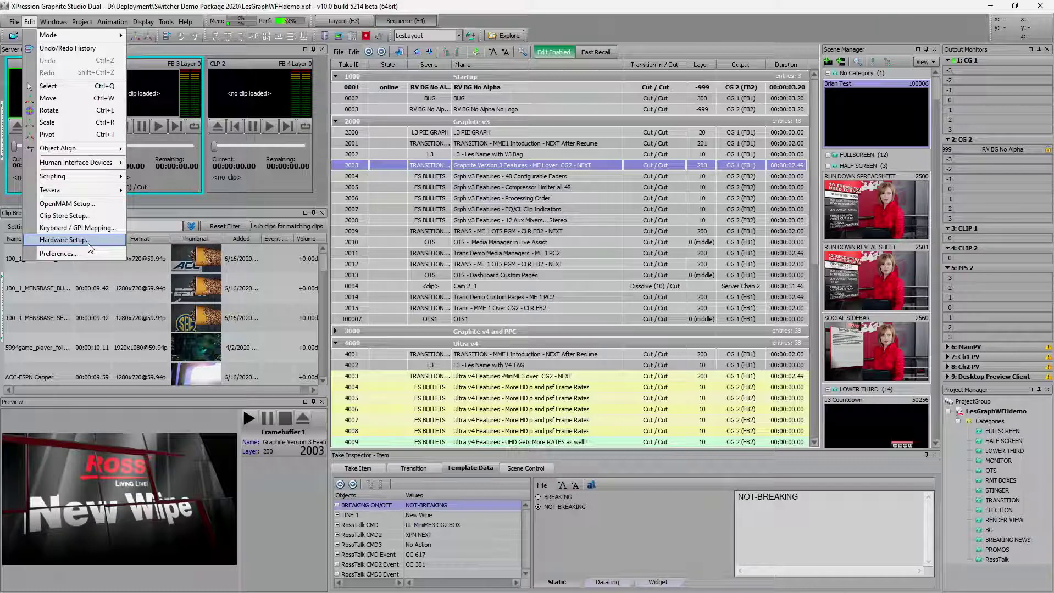
- Add an XPression RossLinq Connector framebuffer board in Hardware Setup's Inputs / Outputs
{"action": "left_click", "coordinate": [64, 240]}
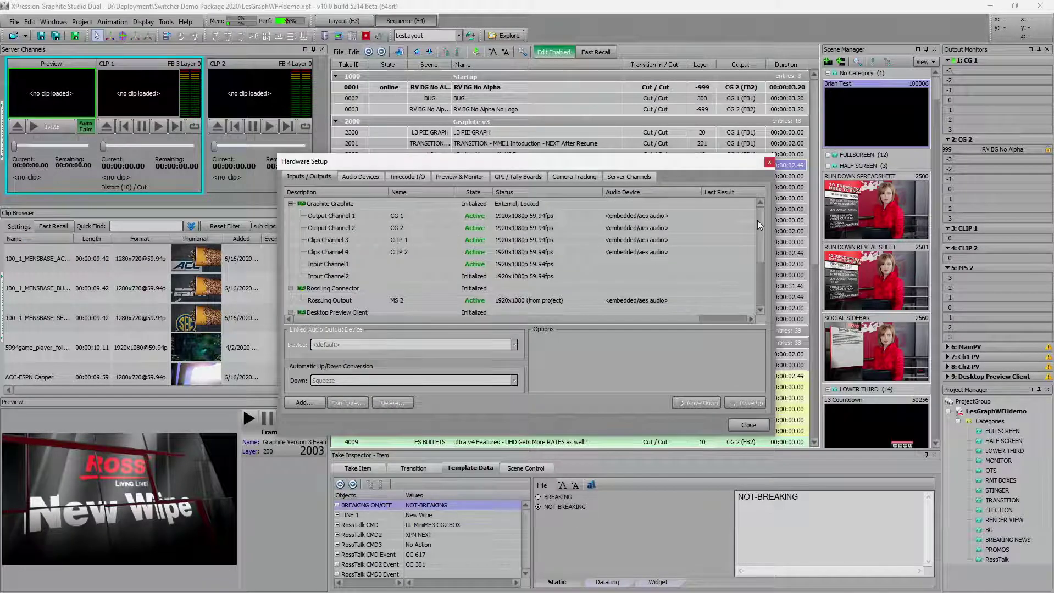
{"action": "left_click_drag", "start_coordinate": [760, 228], "coordinate": [761, 283]}
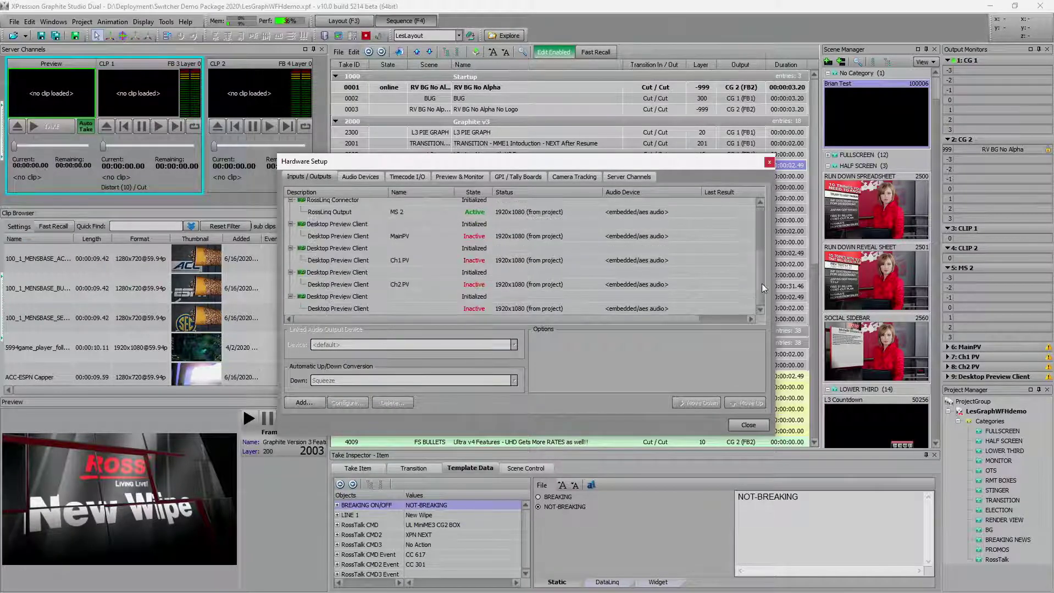
{"action": "left_click", "coordinate": [315, 402]}
{"action": "left_click", "coordinate": [541, 295]}
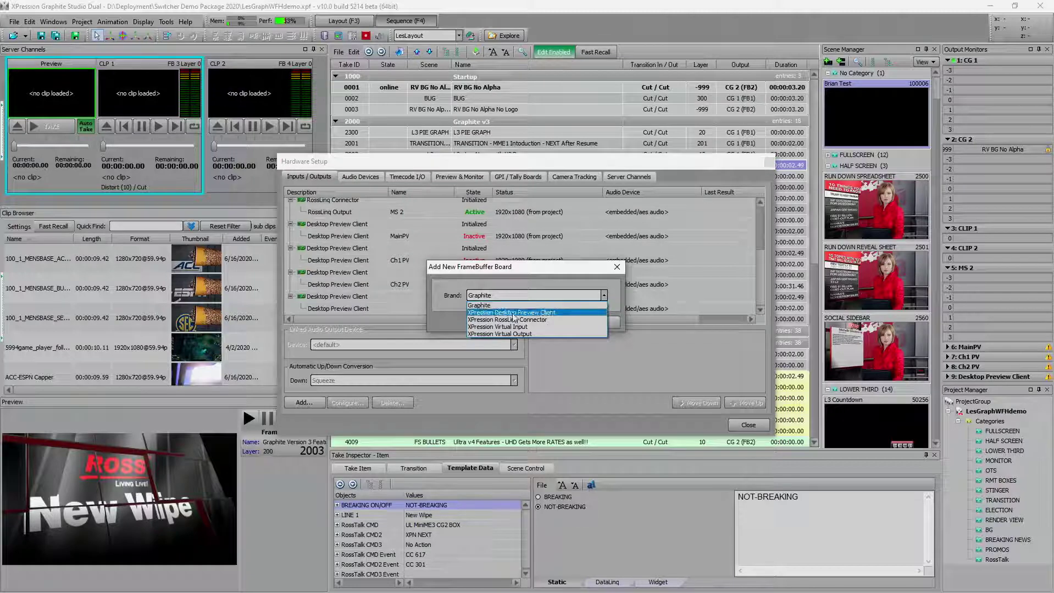
{"action": "left_click", "coordinate": [541, 322]}
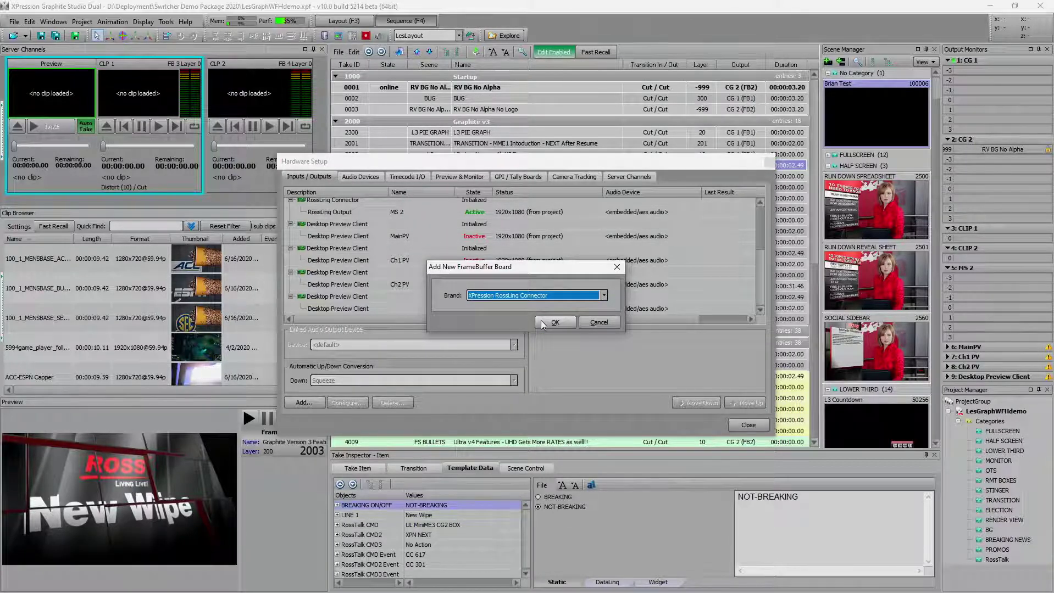
{"action": "left_click", "coordinate": [576, 323]}
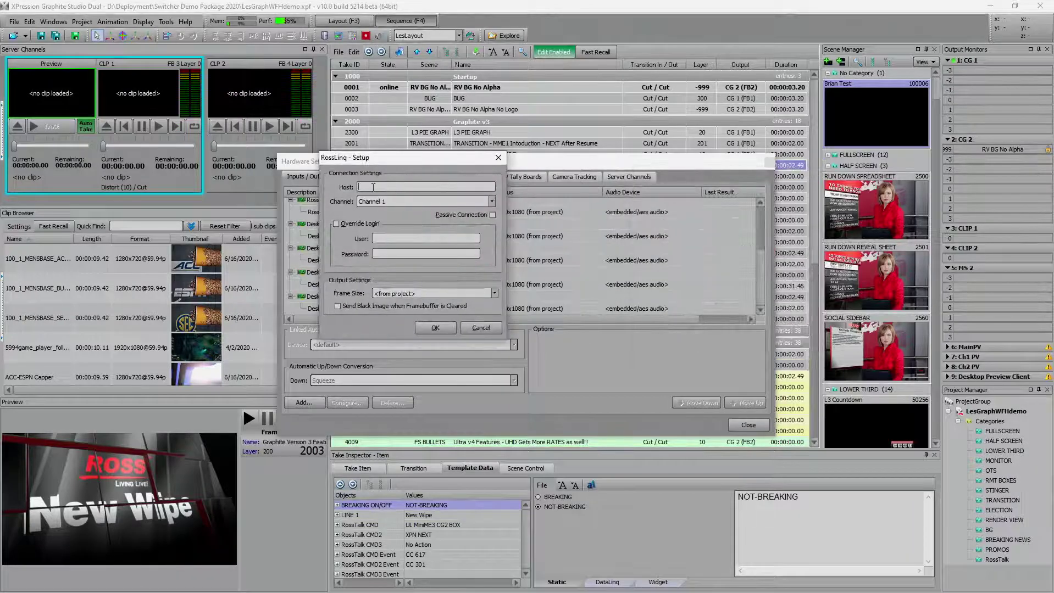
- Set the RossLinq connector to host 10.0.1.13 on Channel 4, with Send Black Image unchecked, and save
{"action": "type", "text": "10.0.1.13"}
{"action": "left_click", "coordinate": [420, 200]}
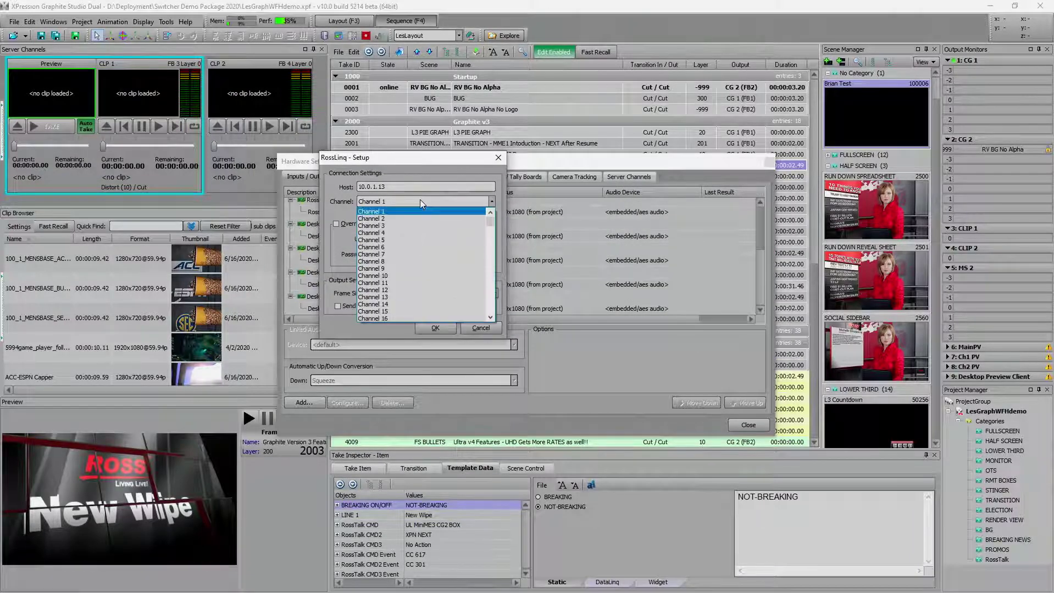
{"action": "left_click", "coordinate": [420, 232]}
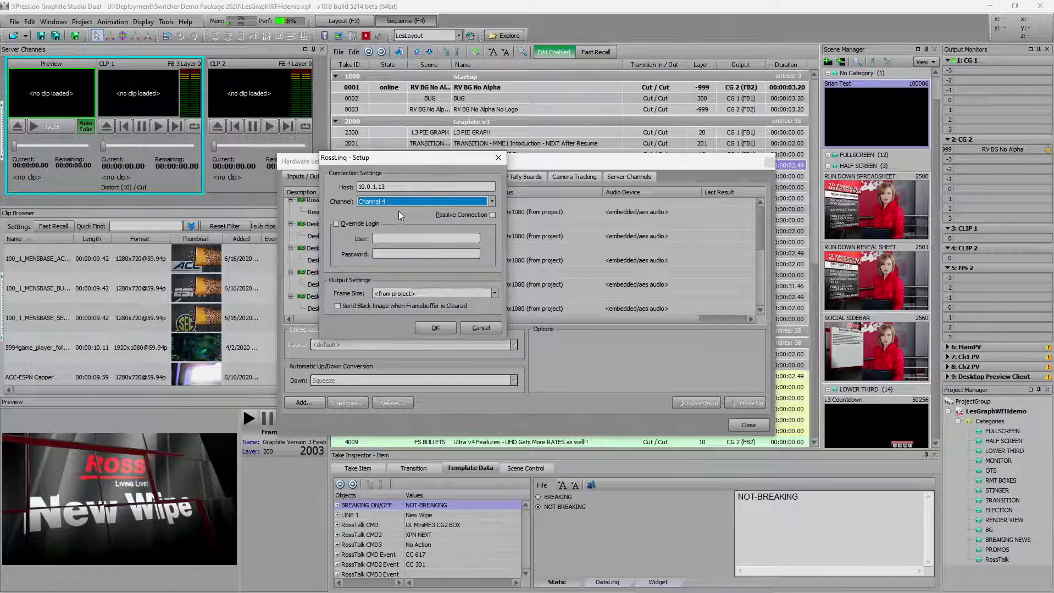
{"action": "left_click", "coordinate": [364, 306]}
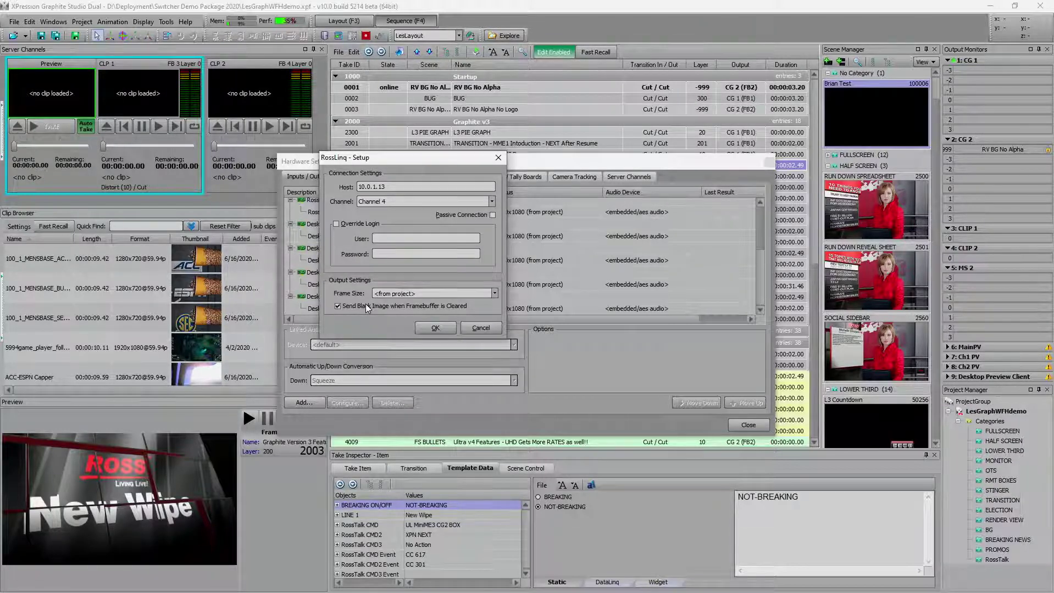
{"action": "left_click", "coordinate": [365, 305]}
{"action": "left_click", "coordinate": [439, 327]}
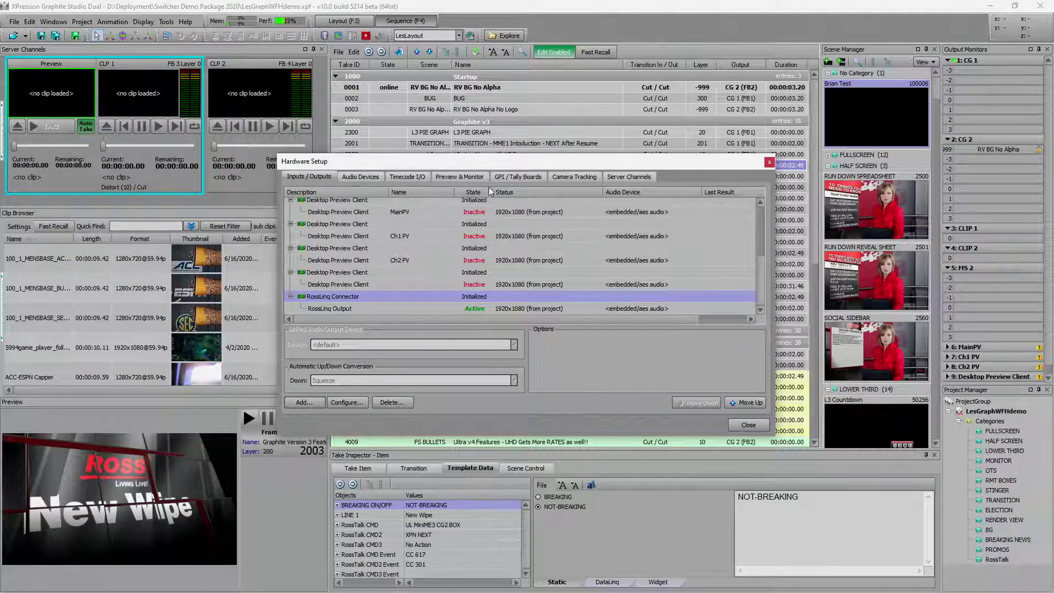
- Set the Up Next Preview Output to RossLinq Output (10)
{"action": "left_click", "coordinate": [468, 177]}
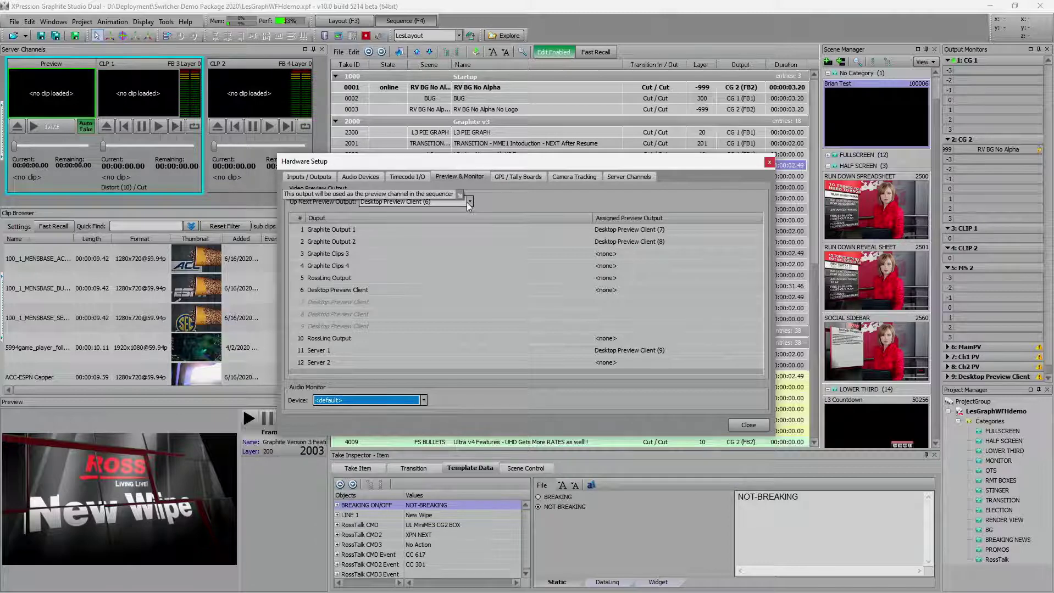
{"action": "left_click", "coordinate": [469, 201]}
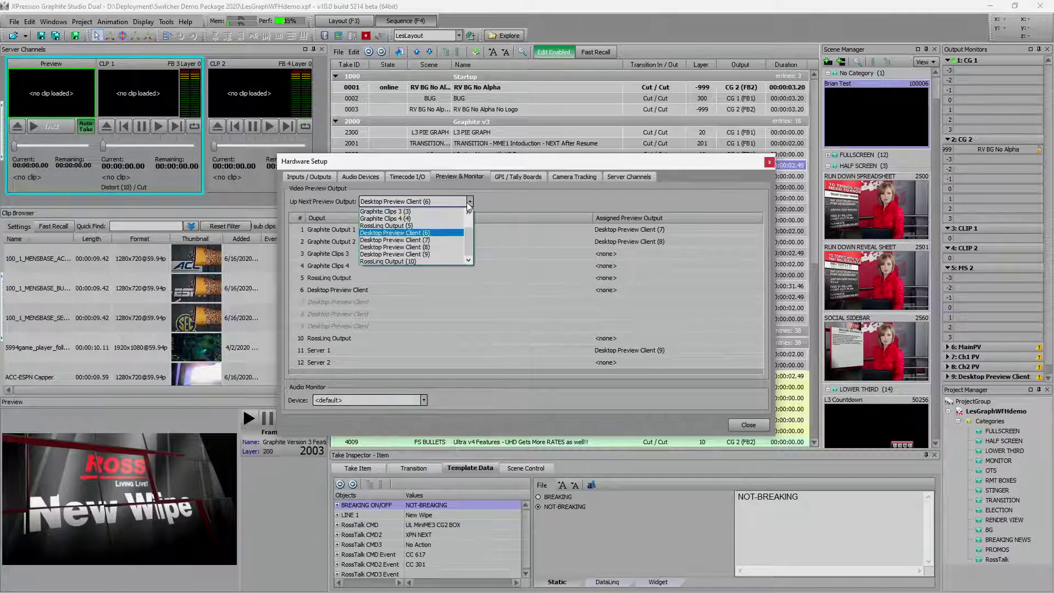
{"action": "left_click", "coordinate": [429, 262]}
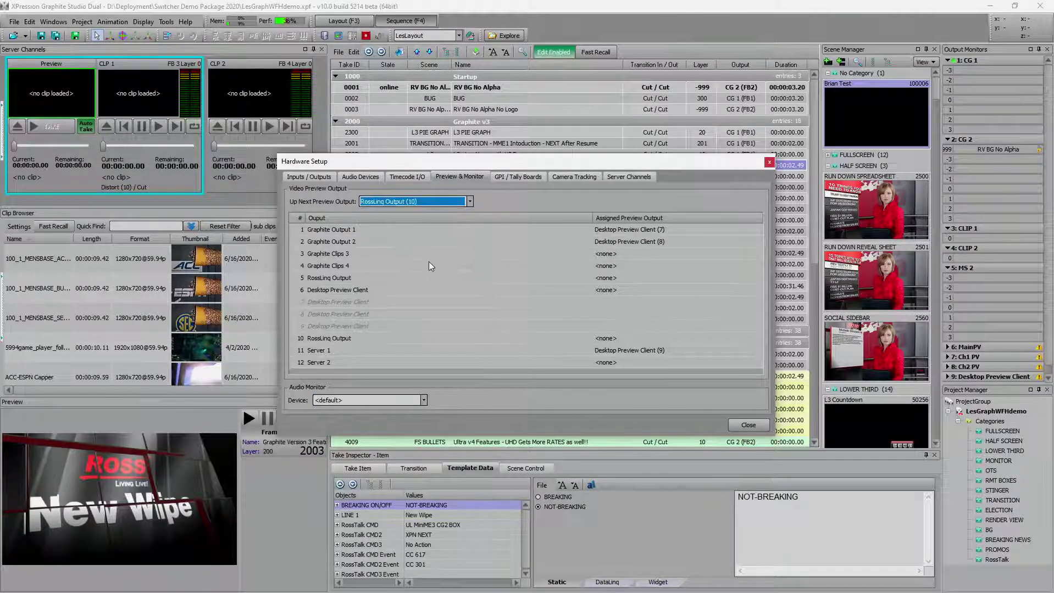
- Rename the RossLinq Output to 'UL MS4' and close Hardware Setup
{"action": "left_click", "coordinate": [322, 177]}
{"action": "left_click", "coordinate": [397, 308]}
{"action": "left_click", "coordinate": [397, 307]}
{"action": "type", "text": "UL"}
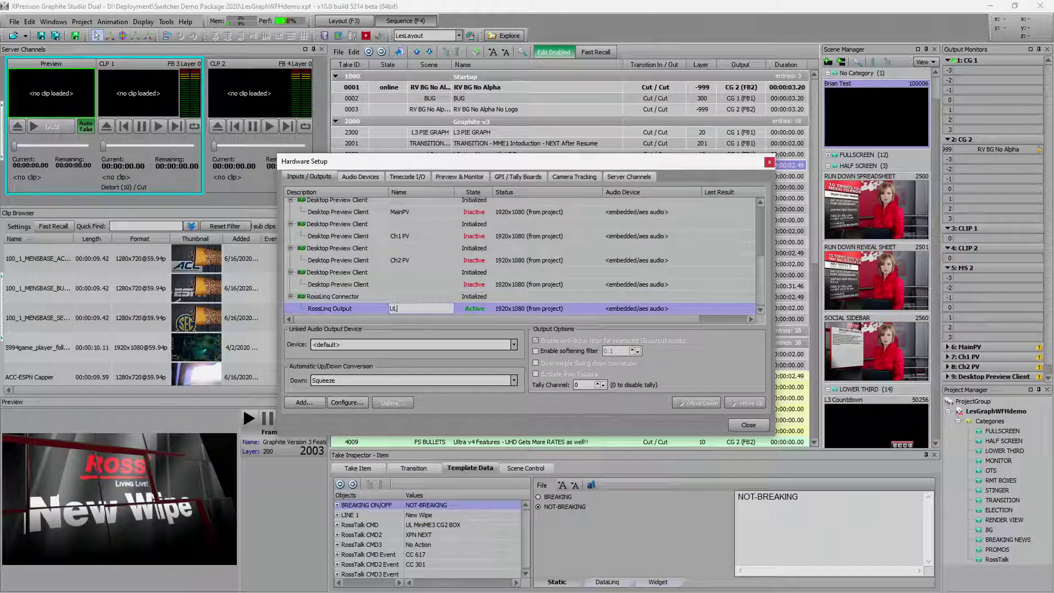
{"action": "type", "text": " MS4"}
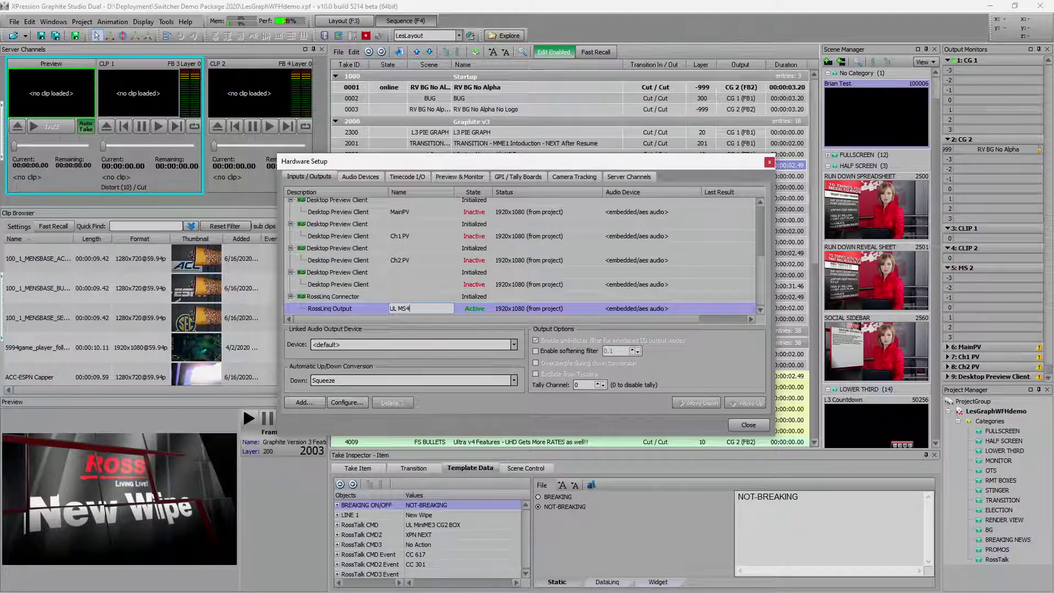
{"action": "key", "text": "Return"}
{"action": "key", "text": "Escape"}
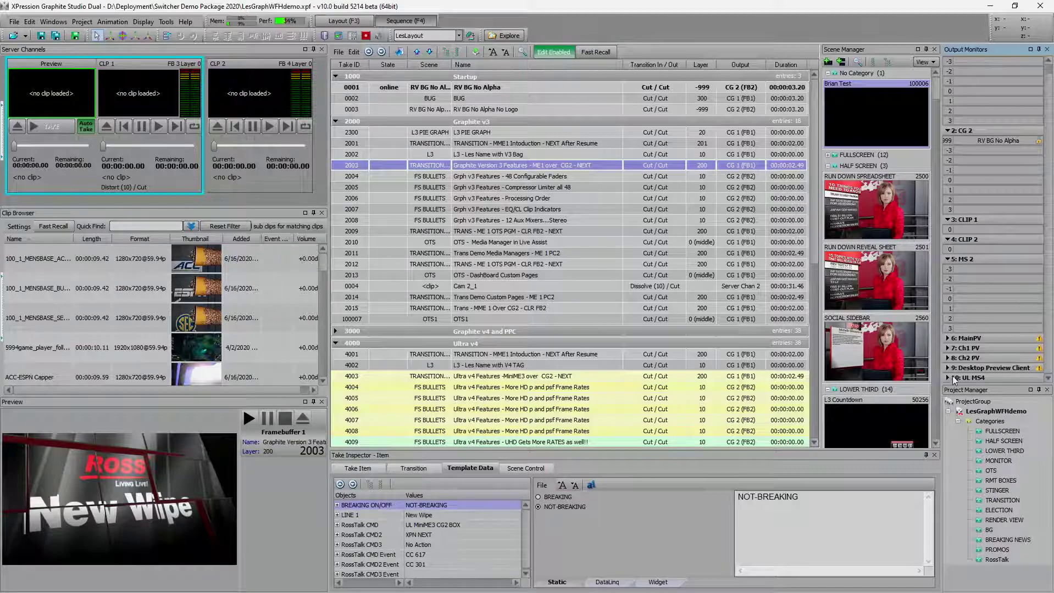
- Expand the 10: UL MS4 entry in the Output Monitors panel
{"action": "left_click", "coordinate": [948, 377]}
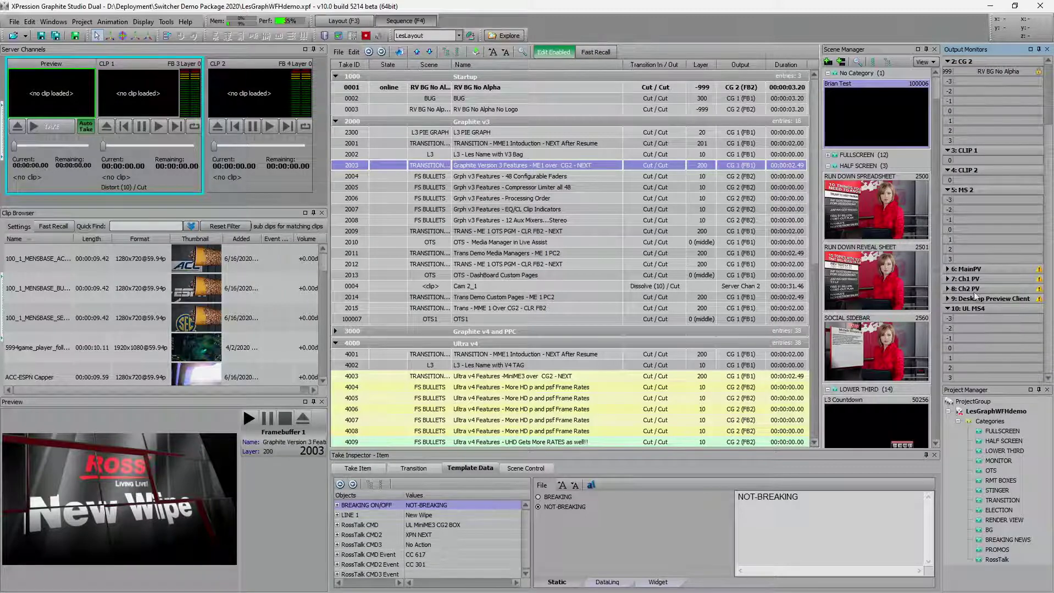